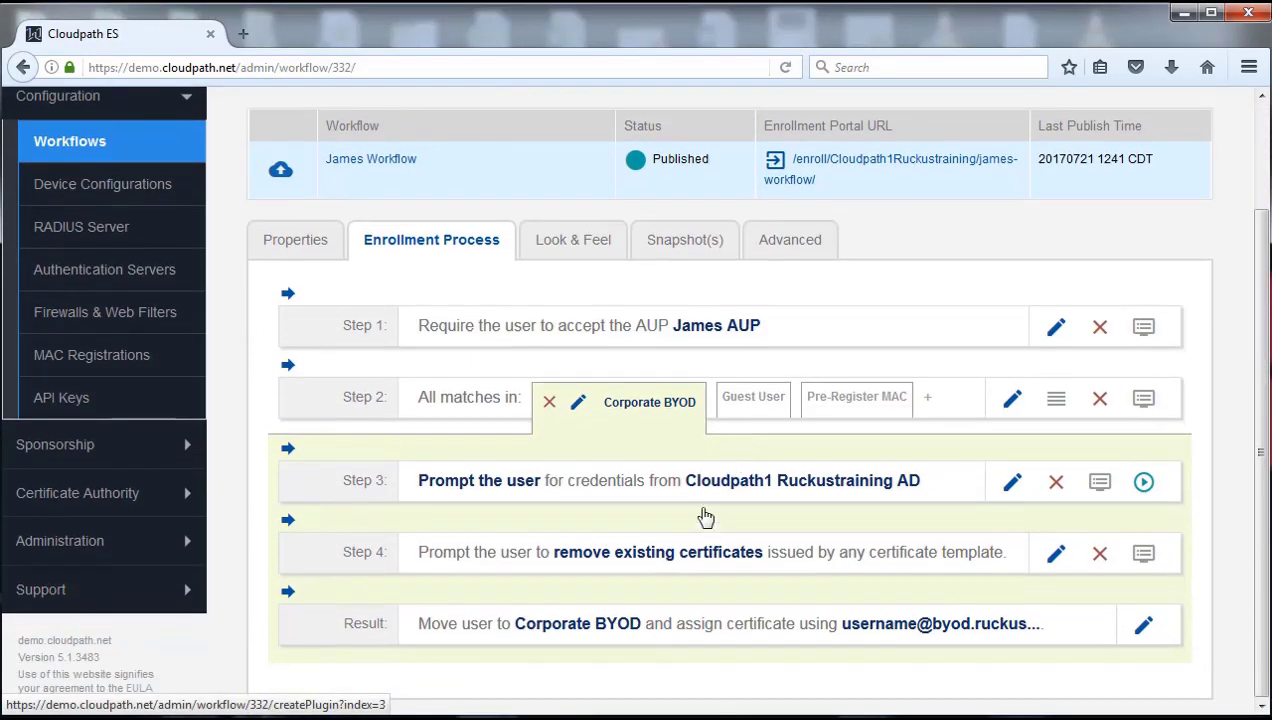
Step: Bring up the delete confirmation for Step 3, the Cloudpath1 Ruckustraining AD credential prompt
{"action": "mouse_move", "coordinate": [836, 508]}
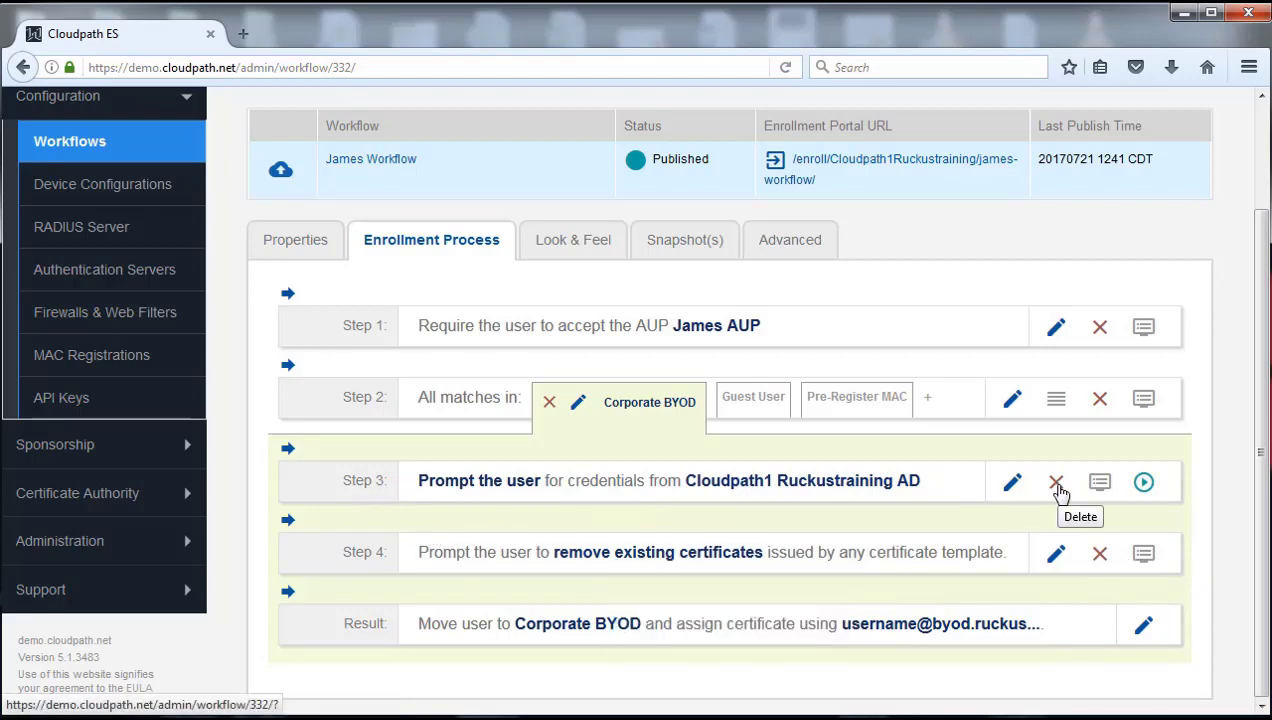
Step: Delete the Step 3 AD credential prompt from James Workflow and confirm the removal
{"action": "left_click", "coordinate": [1056, 484]}
{"action": "left_click", "coordinate": [788, 496]}
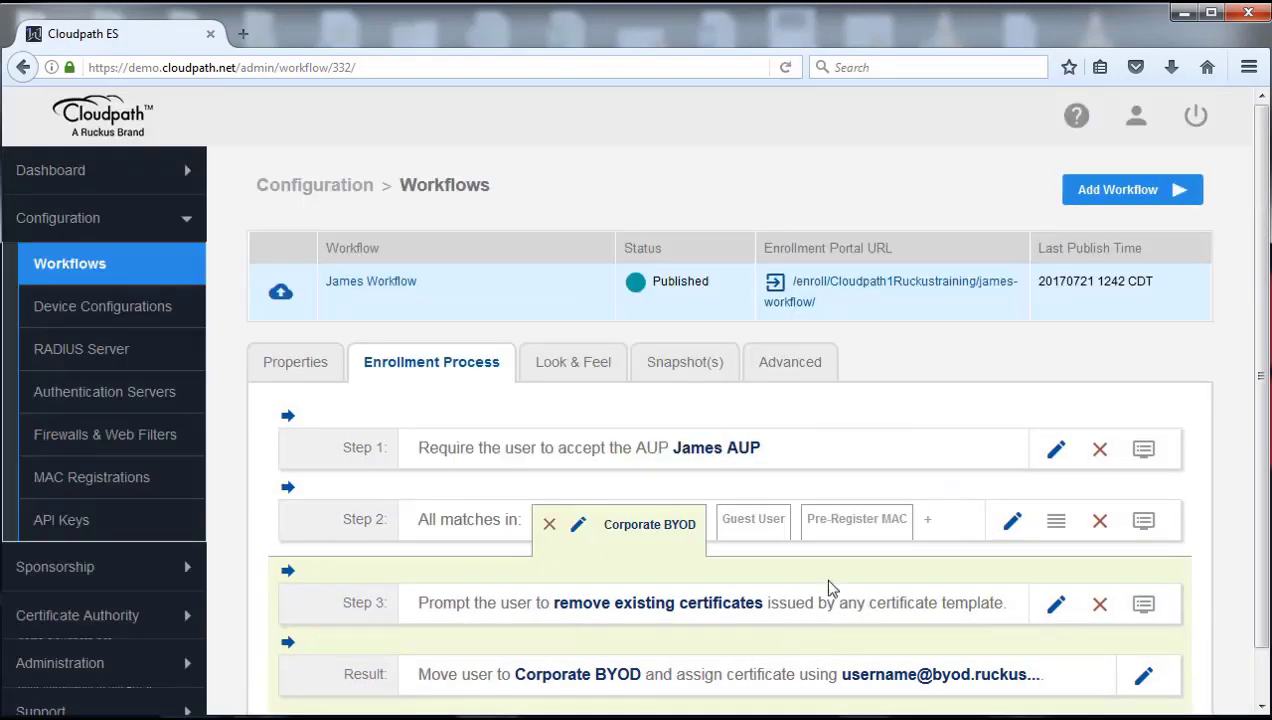
{"action": "scroll", "coordinate": [847, 573], "scroll_direction": "down", "scroll_amount": 1}
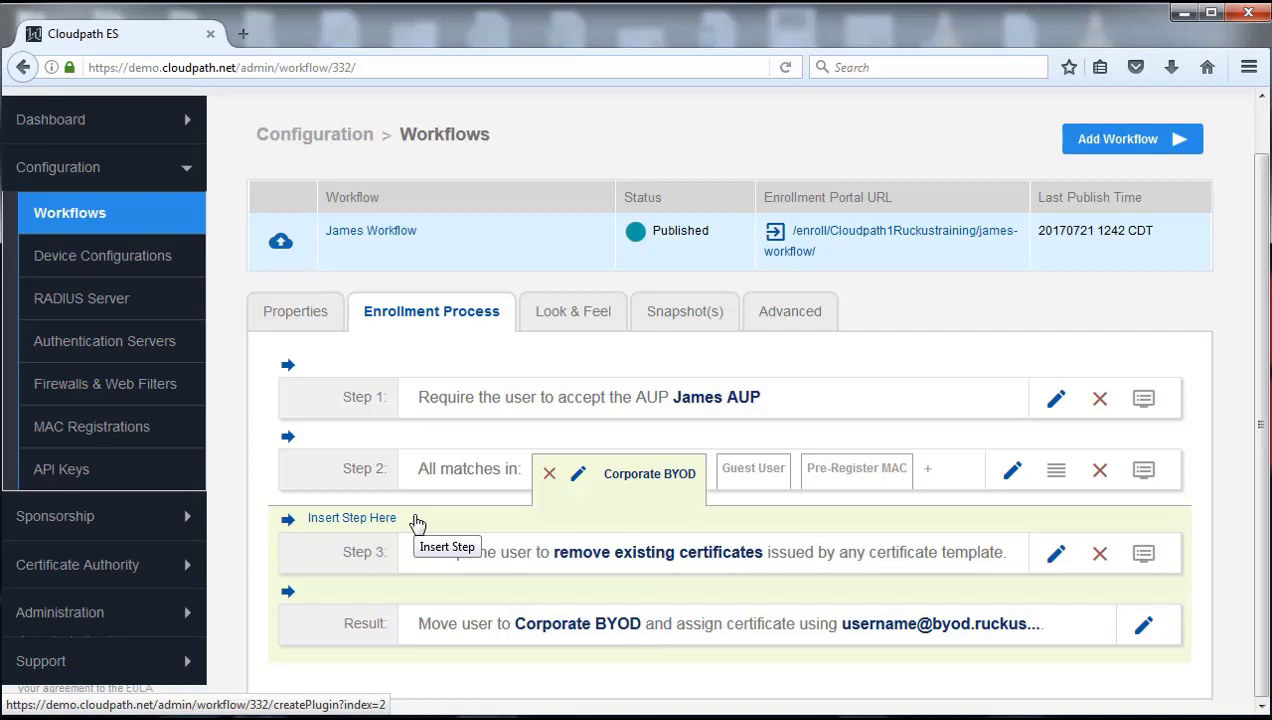
Step: Insert a step before certificate removal that authenticates against a newly defined traditional authentication server
{"action": "left_click", "coordinate": [345, 519]}
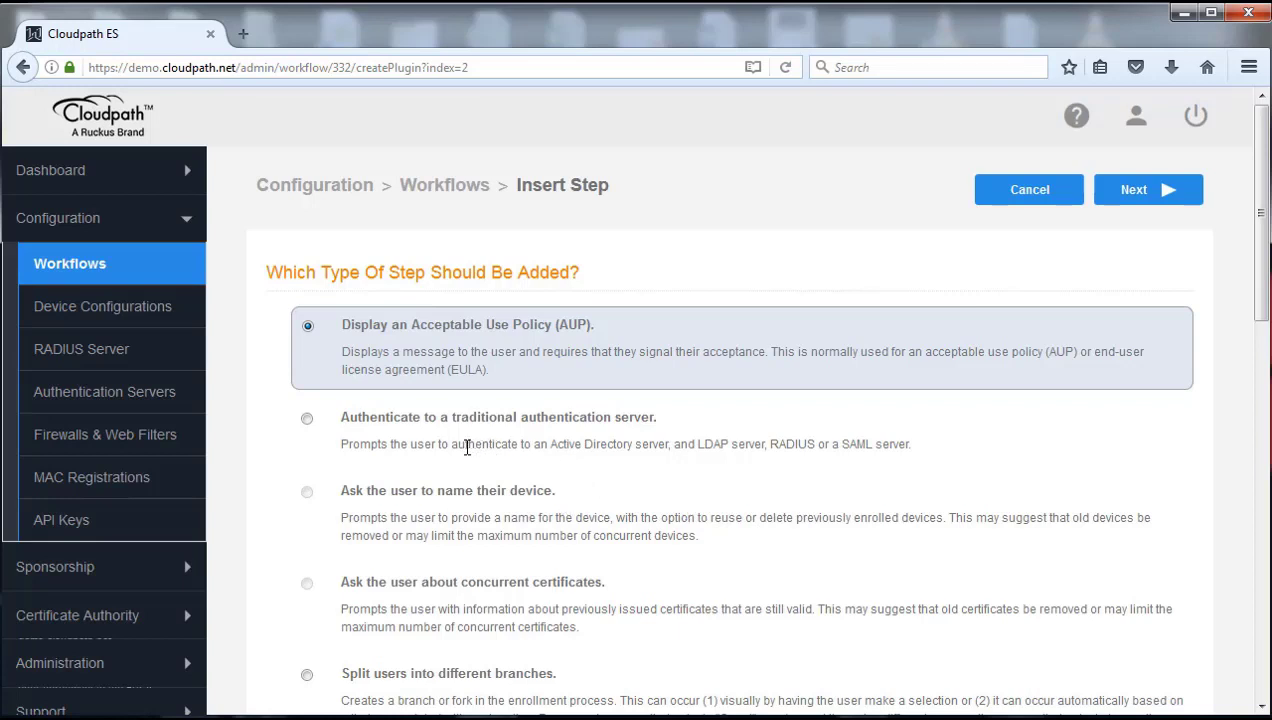
{"action": "left_click", "coordinate": [307, 418]}
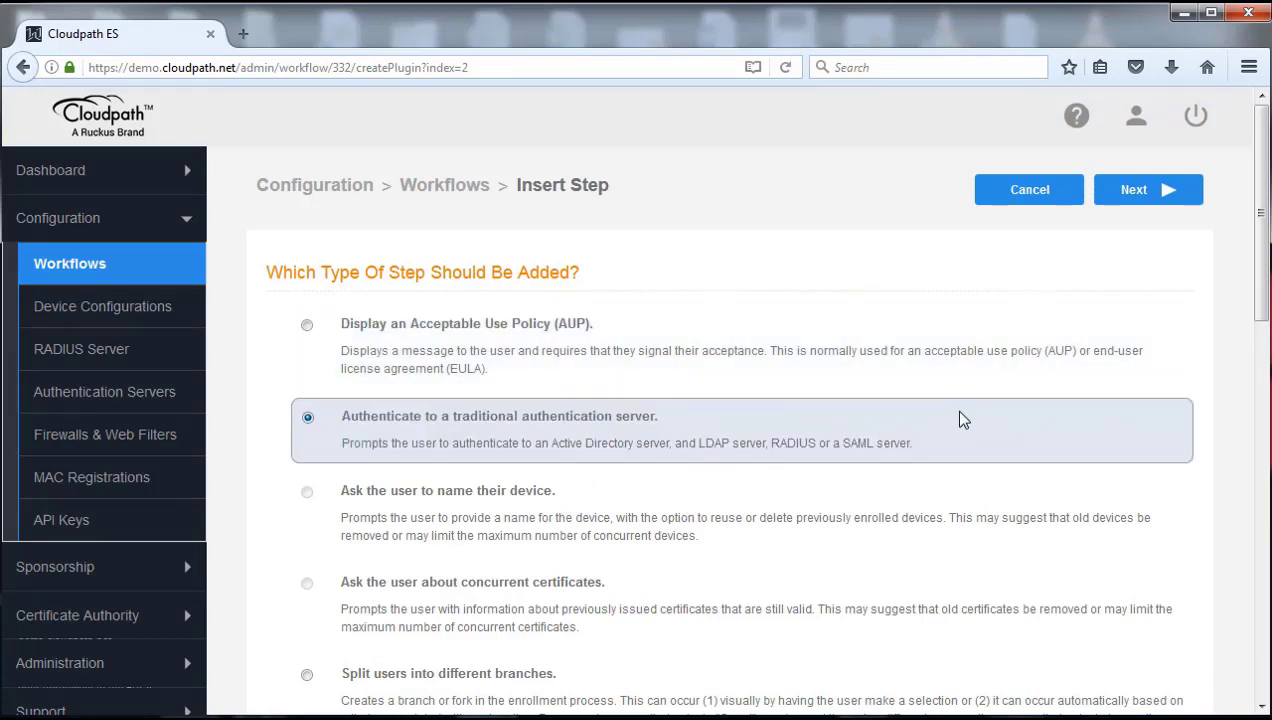
{"action": "left_click", "coordinate": [1144, 198]}
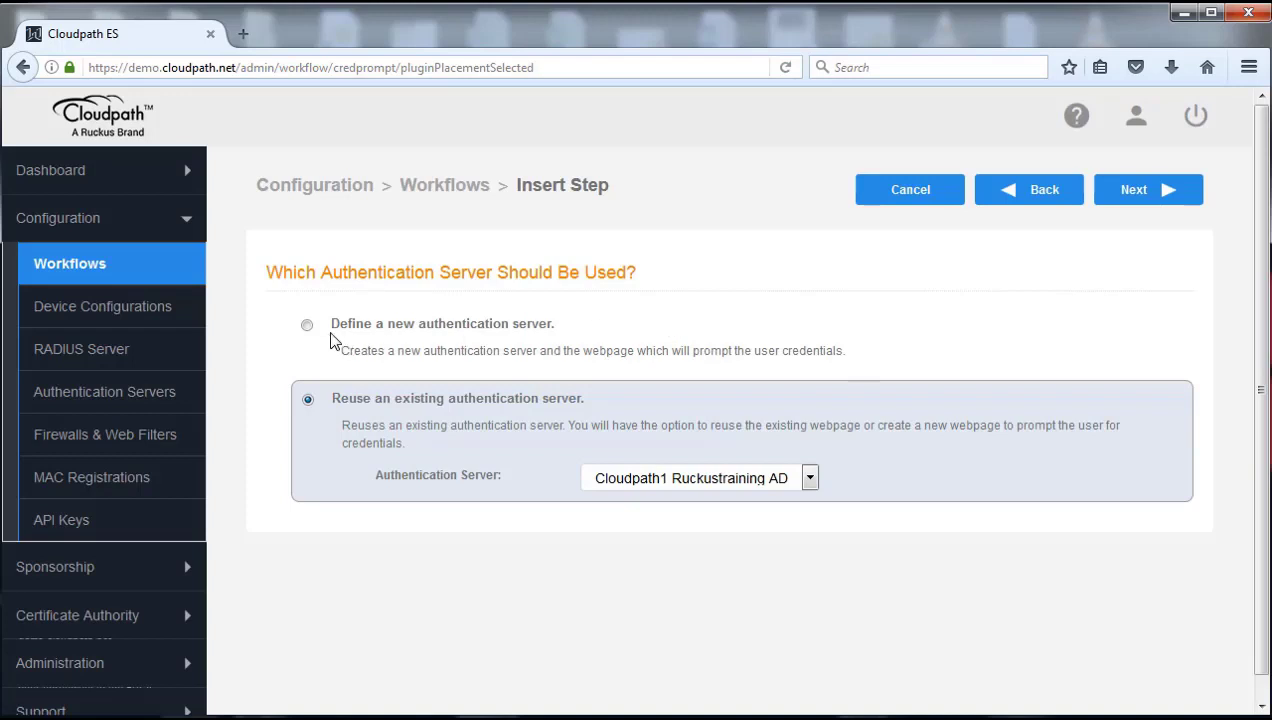
{"action": "left_click", "coordinate": [307, 330]}
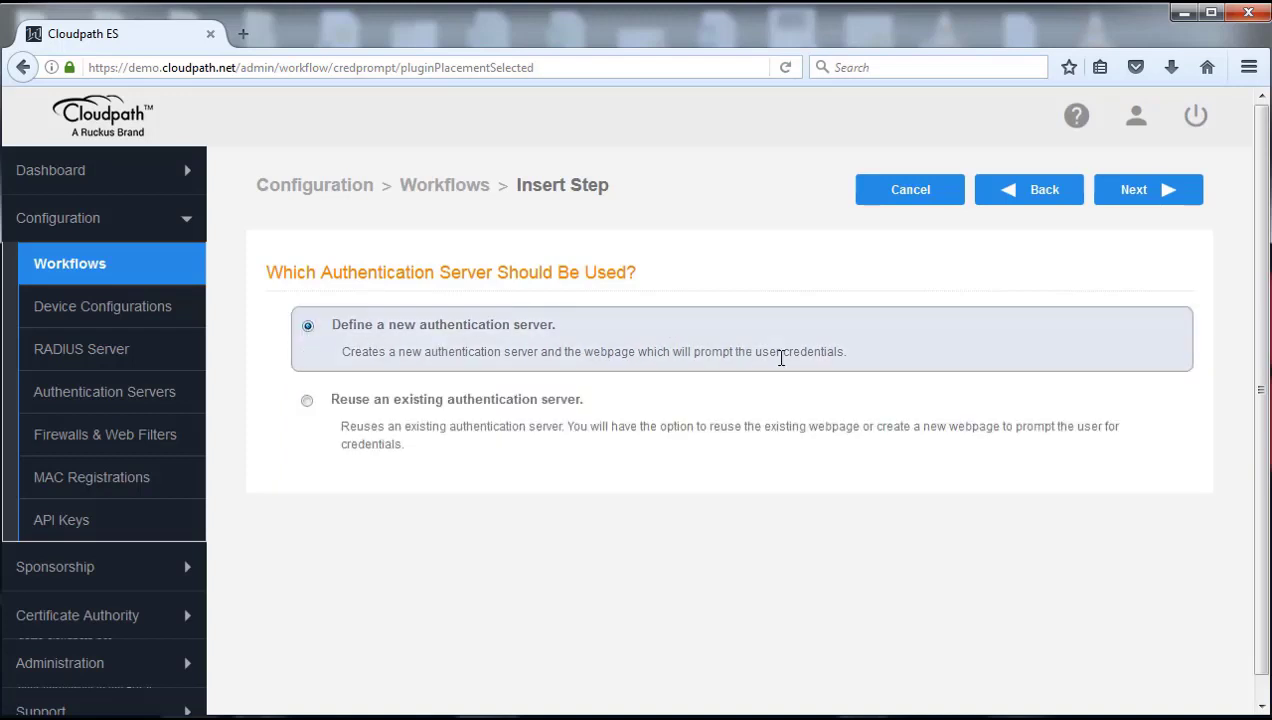
{"action": "left_click", "coordinate": [1144, 200]}
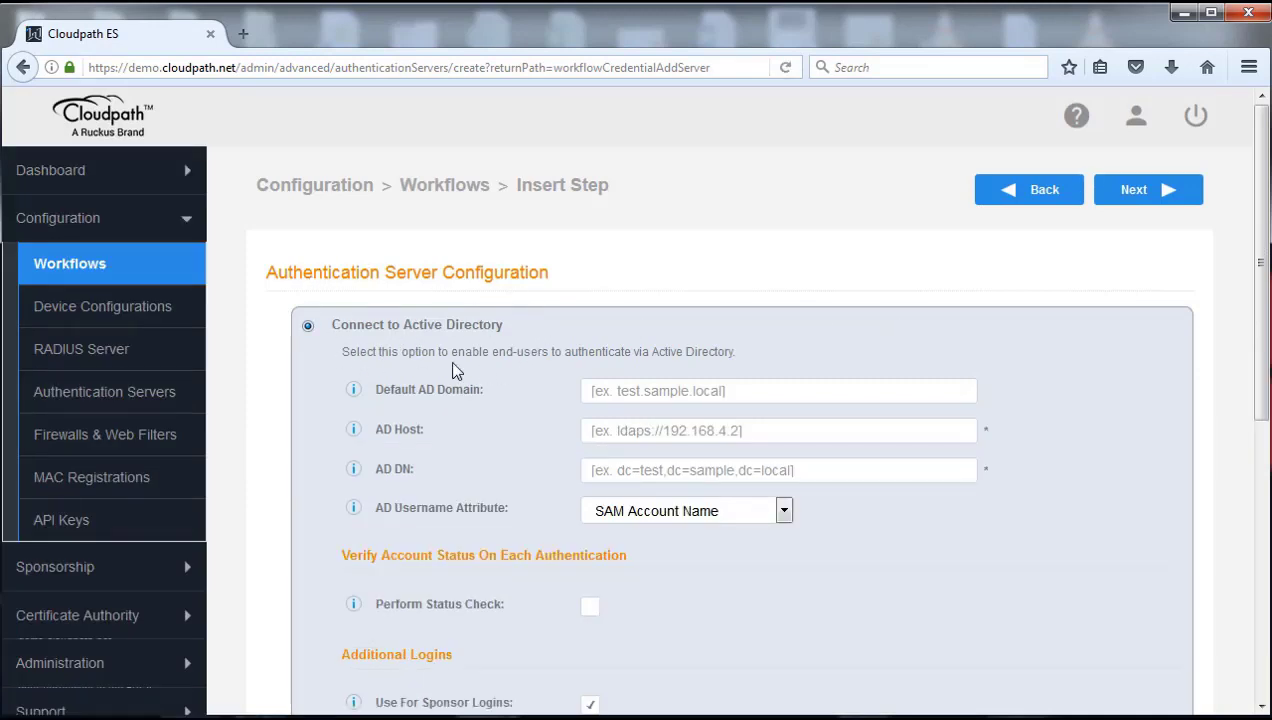
Step: Set the new authentication server to Use Onboard Database
{"action": "scroll", "coordinate": [551, 313], "scroll_direction": "down", "scroll_amount": 1}
{"action": "scroll", "coordinate": [551, 313], "scroll_direction": "down", "scroll_amount": 4}
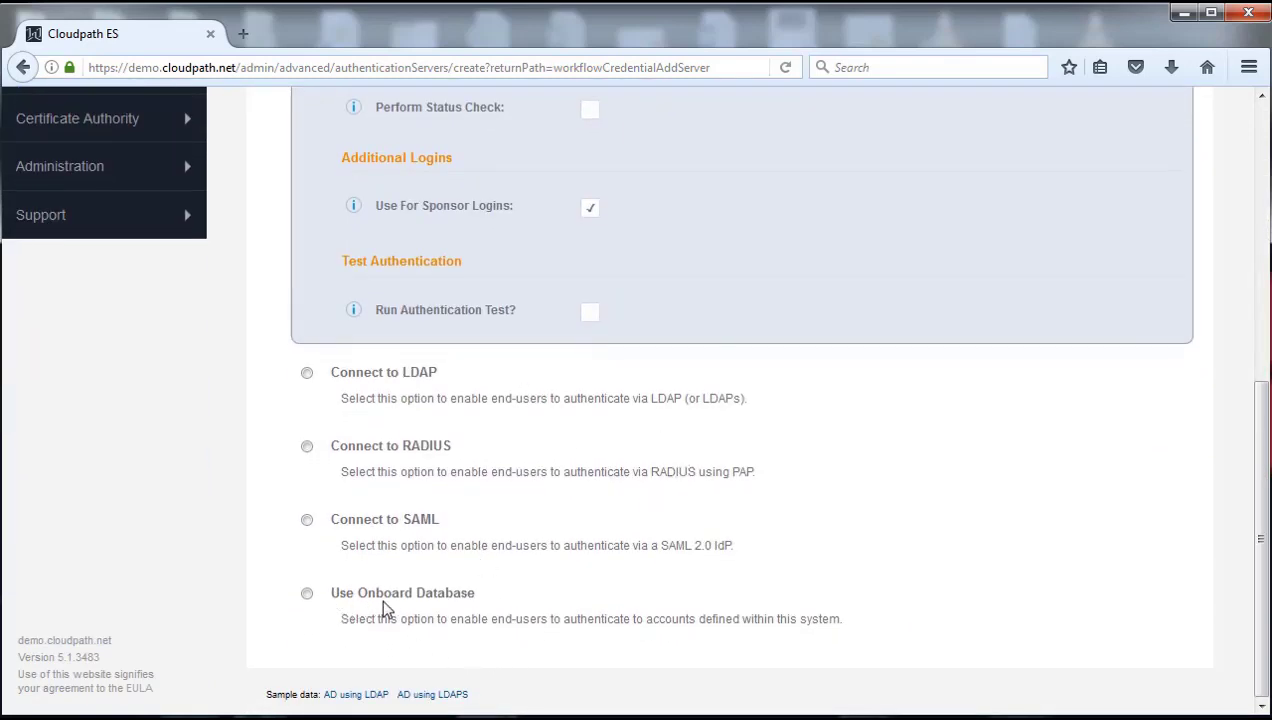
{"action": "left_click", "coordinate": [307, 594]}
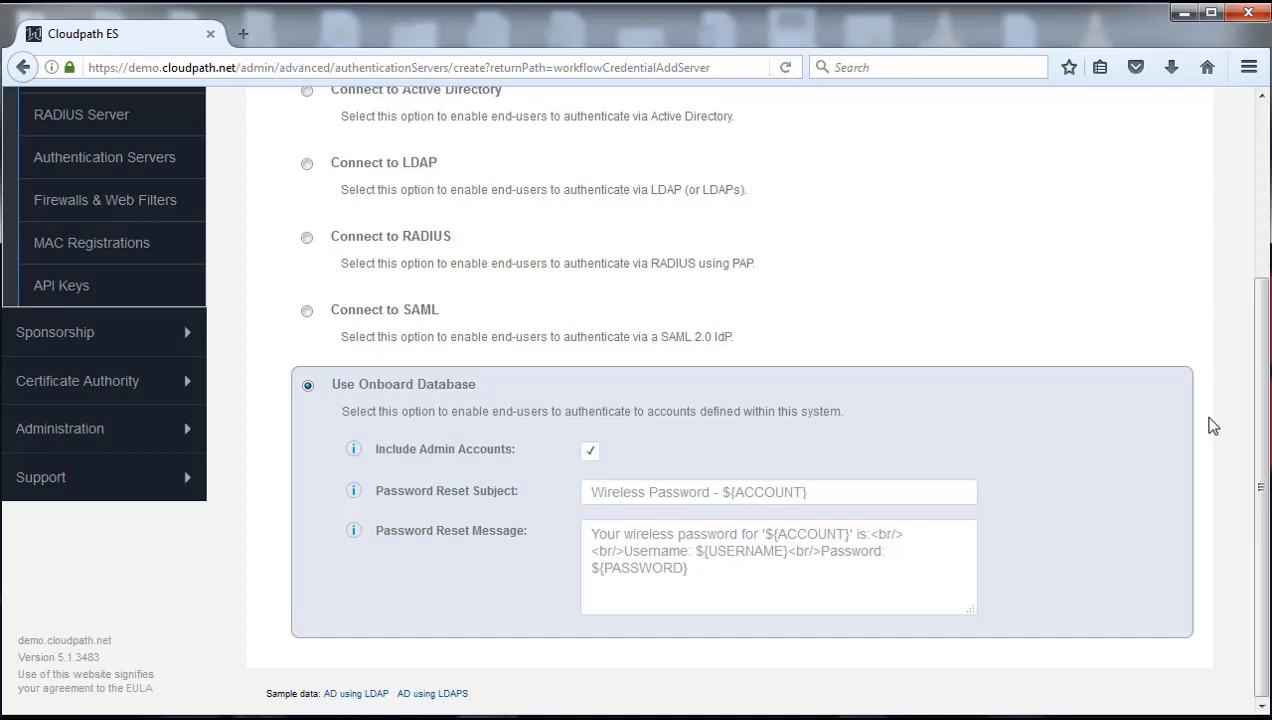
{"action": "scroll", "coordinate": [1212, 426], "scroll_direction": "up", "scroll_amount": 4}
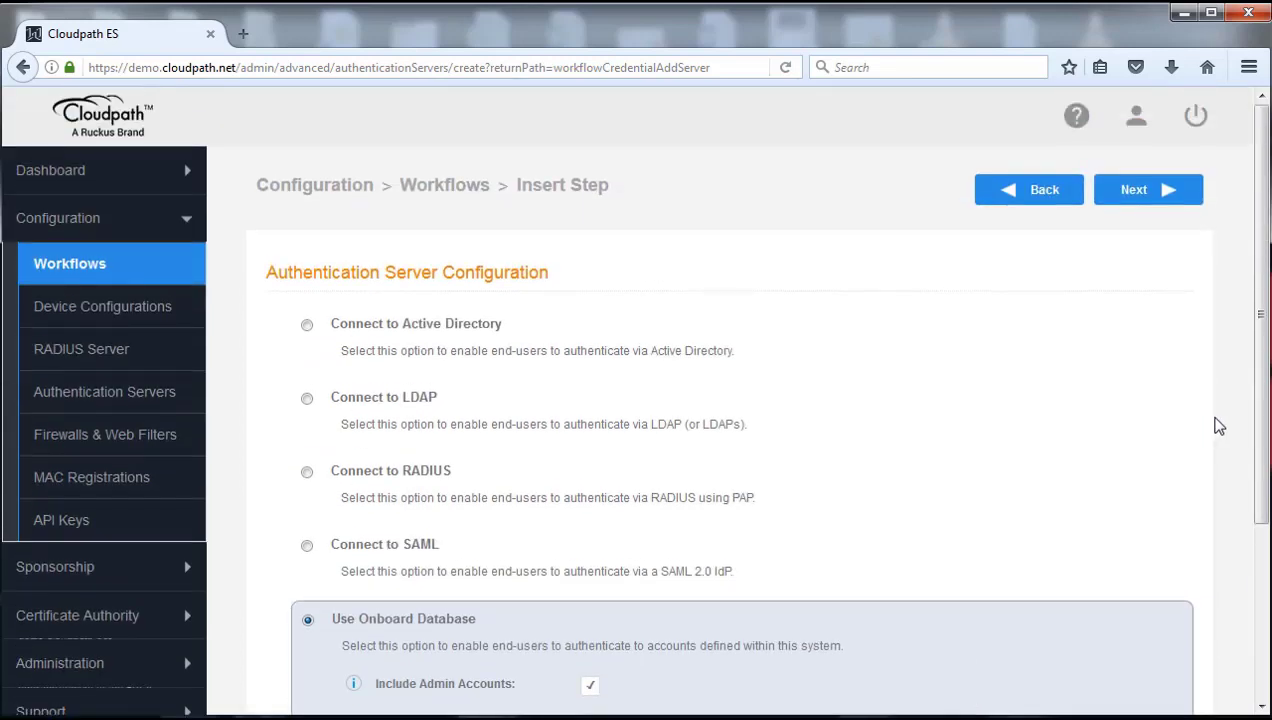
Step: Save the 'Login page' credential prompt for Cloudpath1 Ruckustraining DB with default page settings
{"action": "left_click", "coordinate": [1146, 202]}
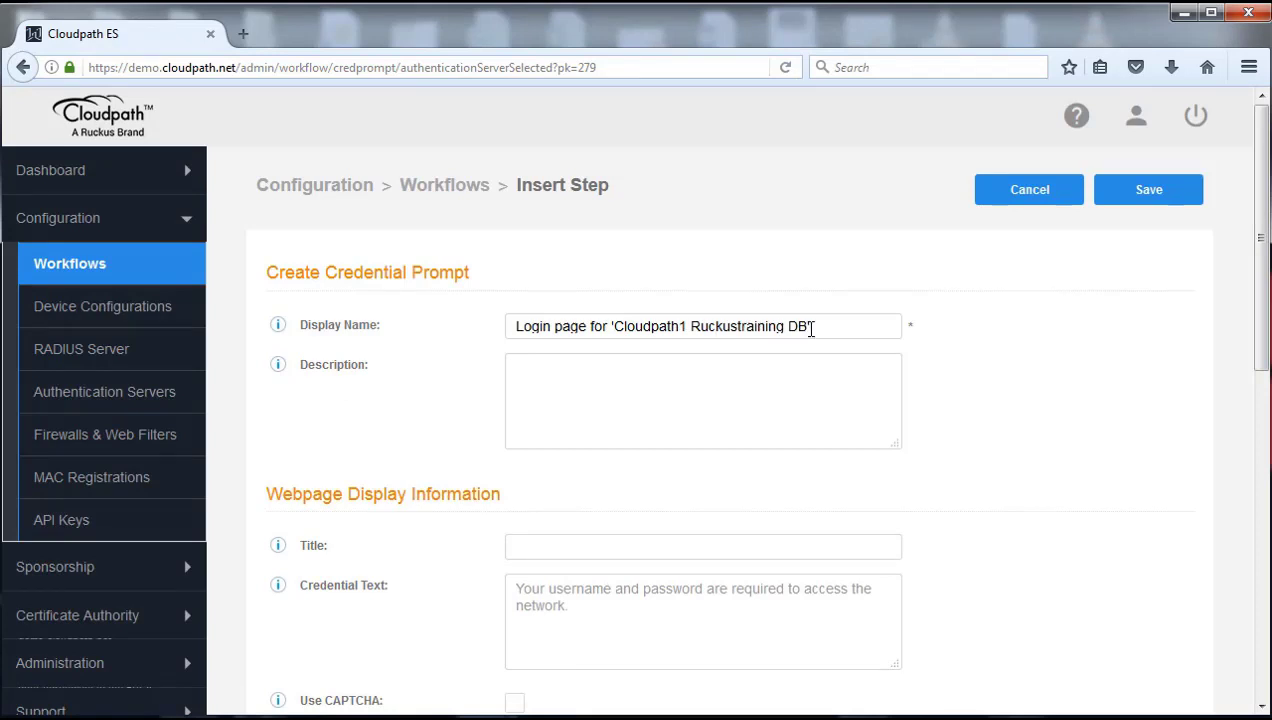
{"action": "scroll", "coordinate": [1028, 445], "scroll_direction": "down", "scroll_amount": 5}
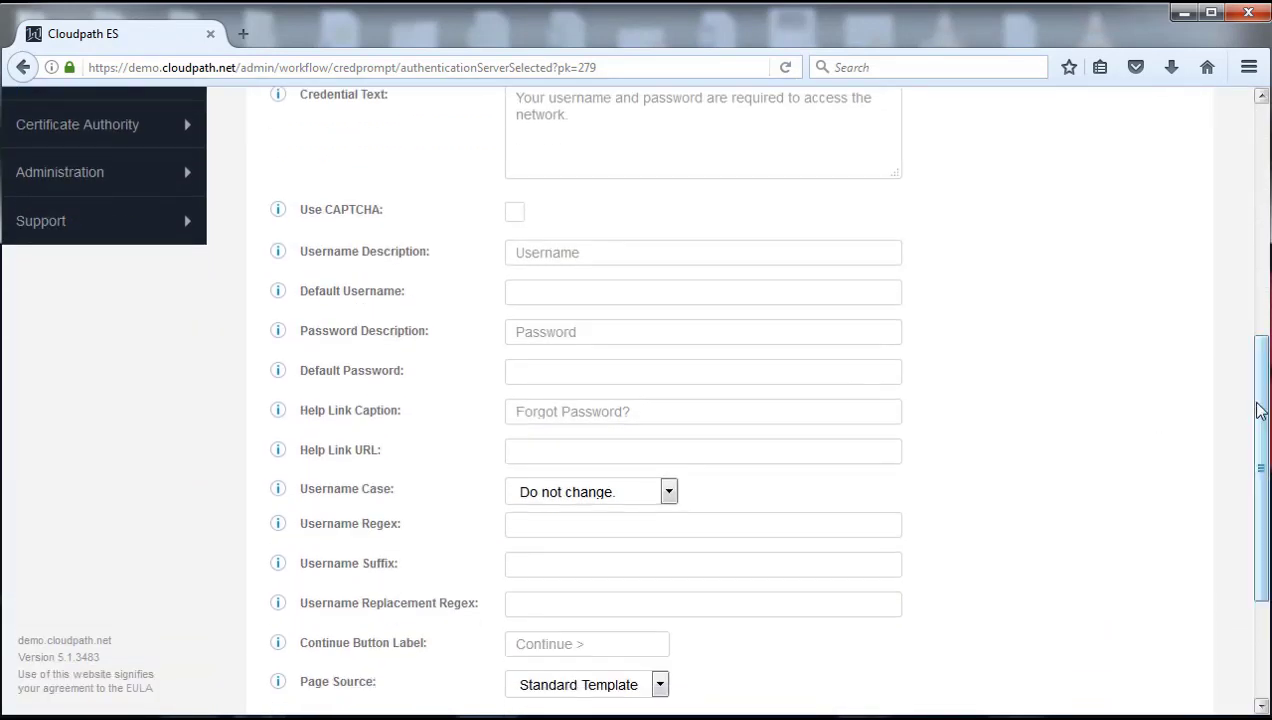
{"action": "scroll", "coordinate": [1258, 405], "scroll_direction": "down", "scroll_amount": 1}
{"action": "scroll", "coordinate": [1258, 405], "scroll_direction": "down", "scroll_amount": 1}
{"action": "scroll", "coordinate": [1258, 405], "scroll_direction": "up", "scroll_amount": 1}
{"action": "scroll", "coordinate": [1258, 405], "scroll_direction": "up", "scroll_amount": 3}
{"action": "scroll", "coordinate": [1258, 405], "scroll_direction": "up", "scroll_amount": 1}
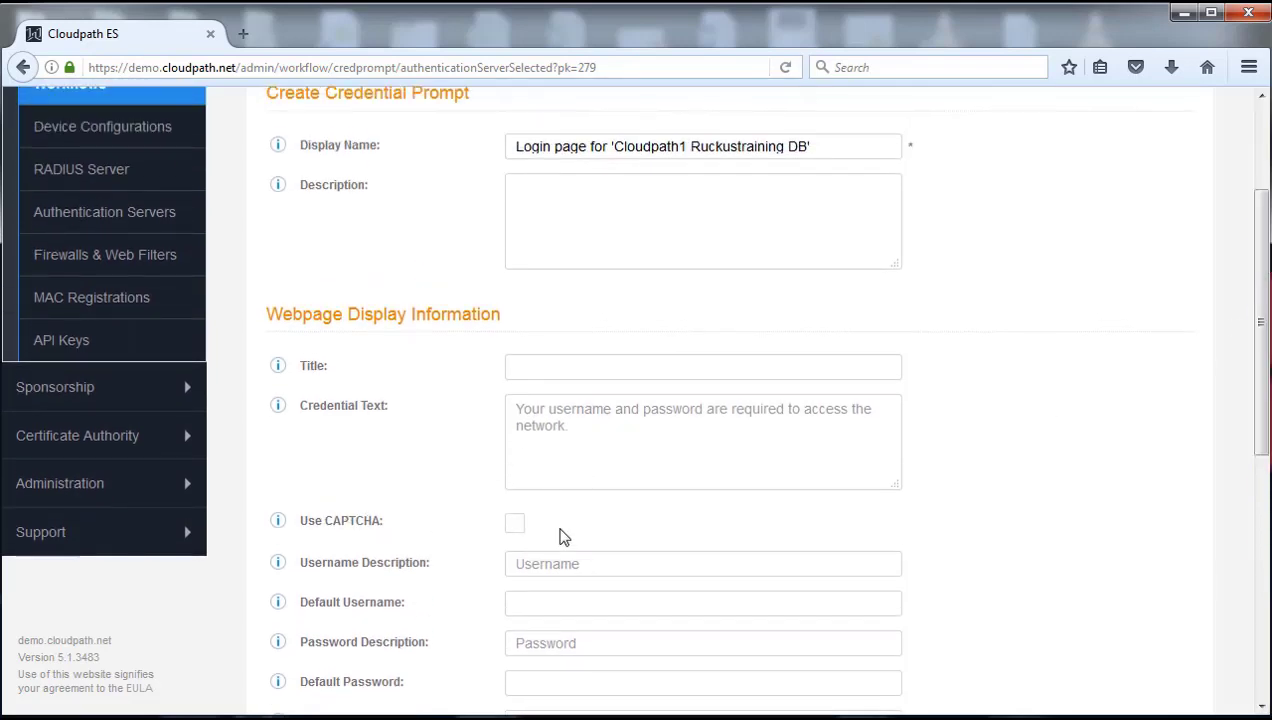
{"action": "left_click_drag", "start_coordinate": [1262, 430], "coordinate": [1262, 340]}
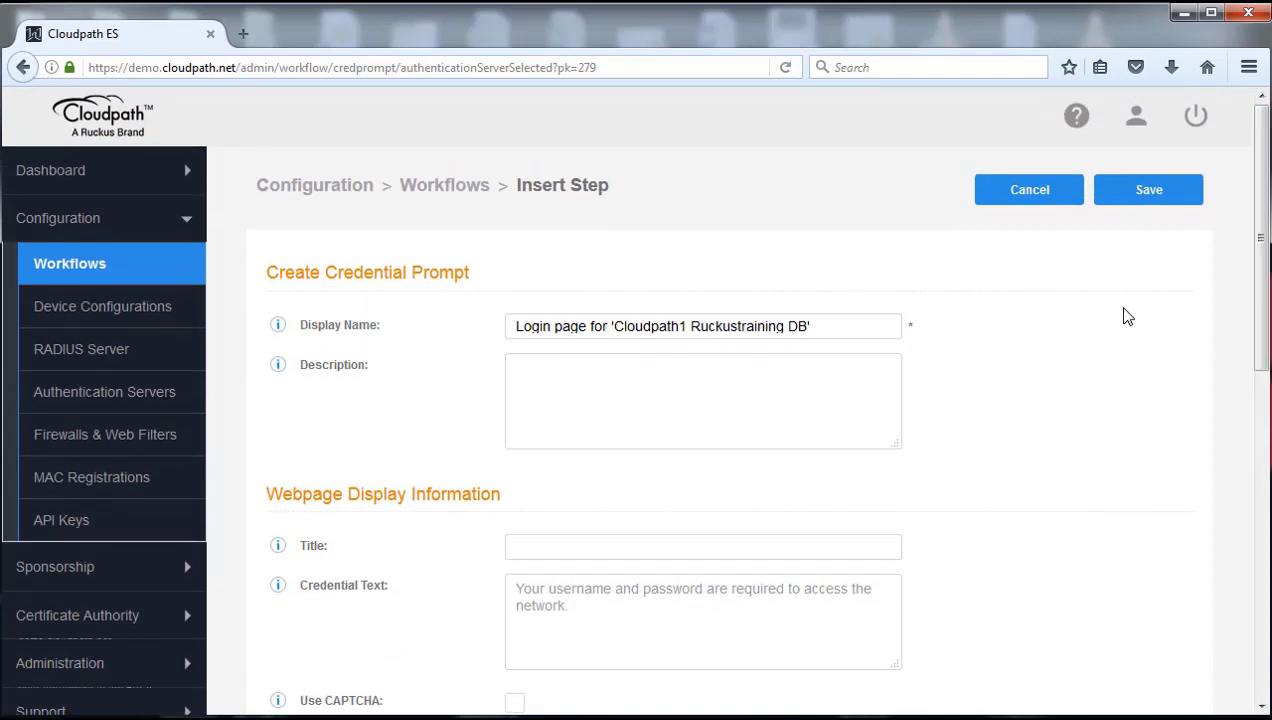
{"action": "left_click", "coordinate": [1150, 196]}
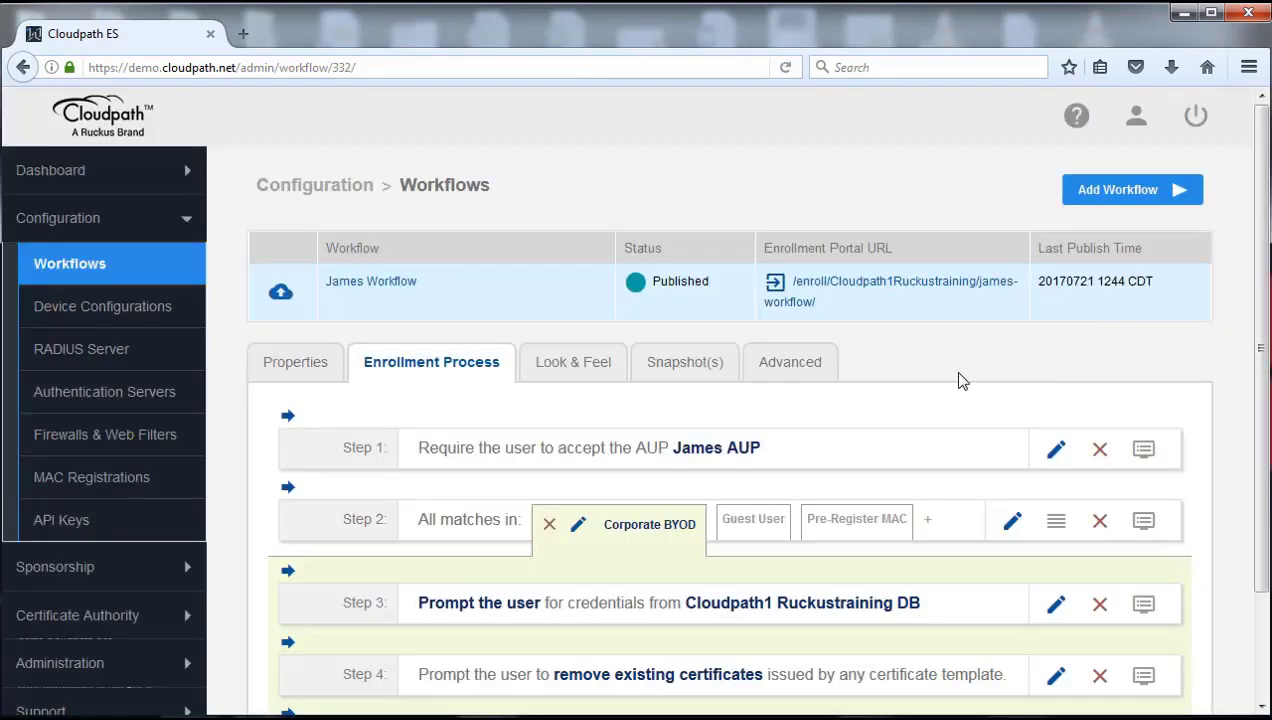
Step: Check that Step 3 now prompts for Cloudpath1 Ruckustraining DB credentials
{"action": "scroll", "coordinate": [960, 386], "scroll_direction": "down", "scroll_amount": 2}
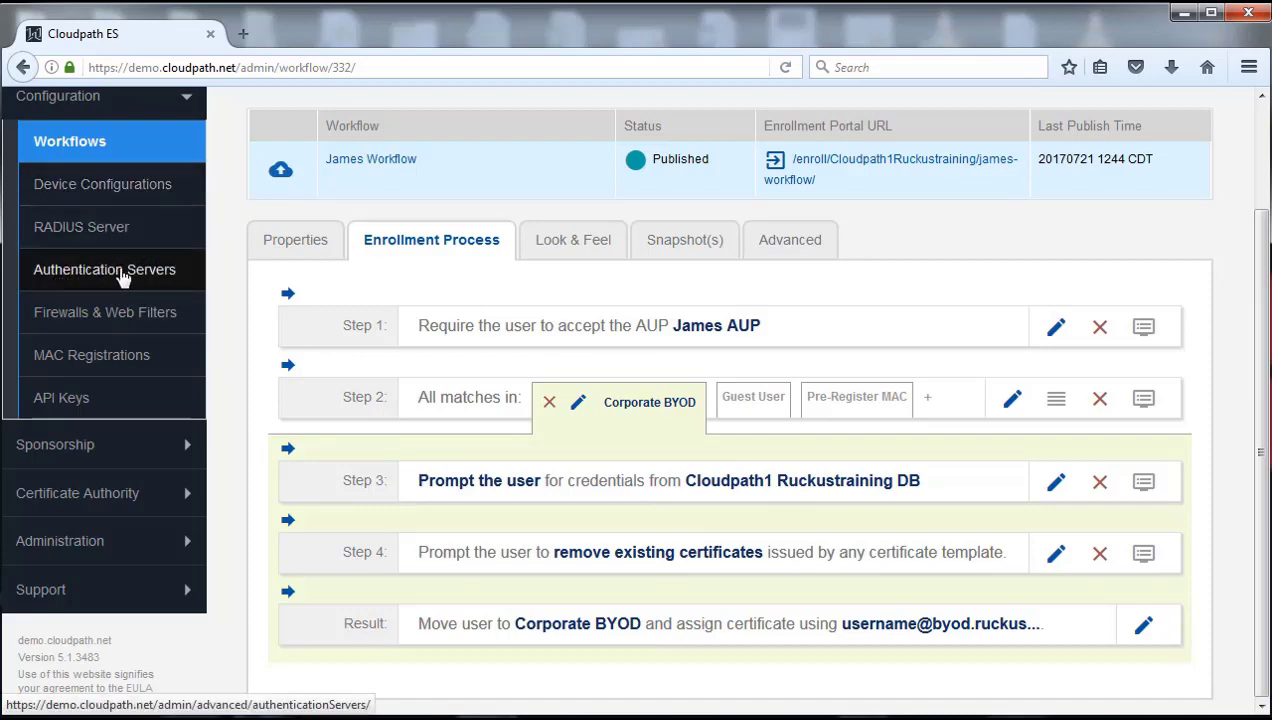
Step: Go to Authentication Servers and expand the Cloudpath1 Ruckustraining DB onboard user list
{"action": "left_click", "coordinate": [85, 280]}
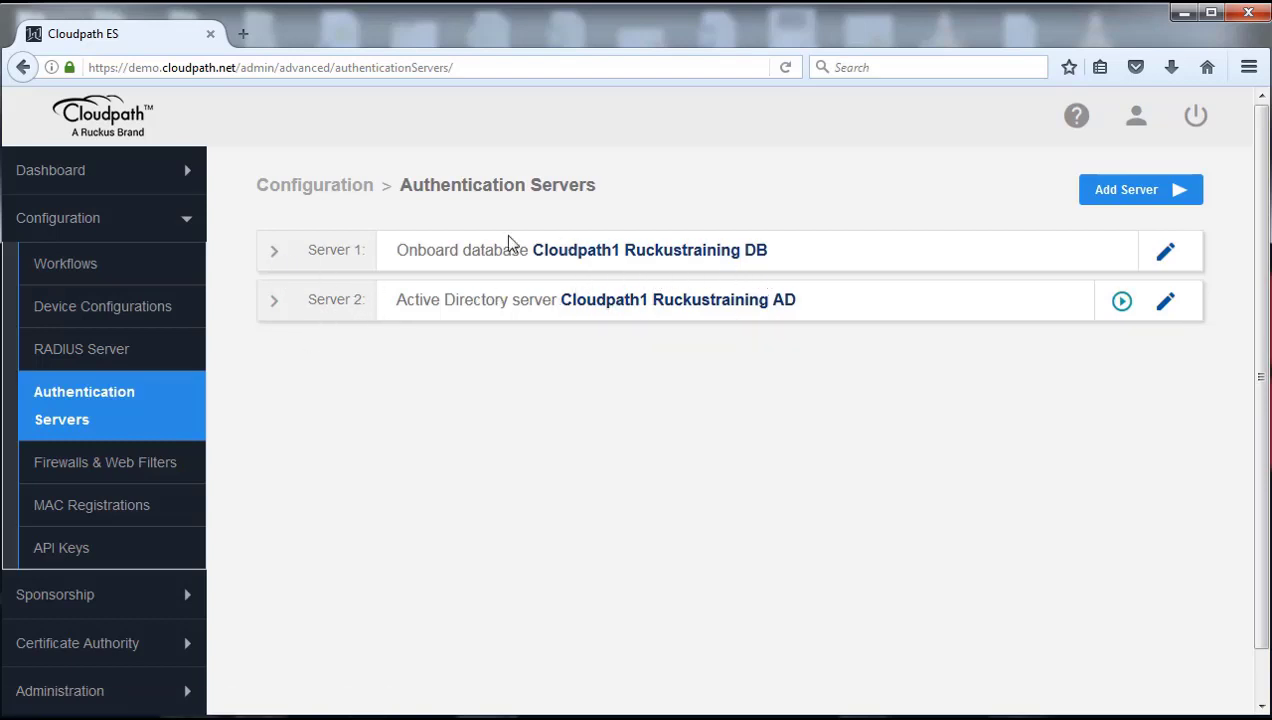
{"action": "left_click", "coordinate": [274, 252]}
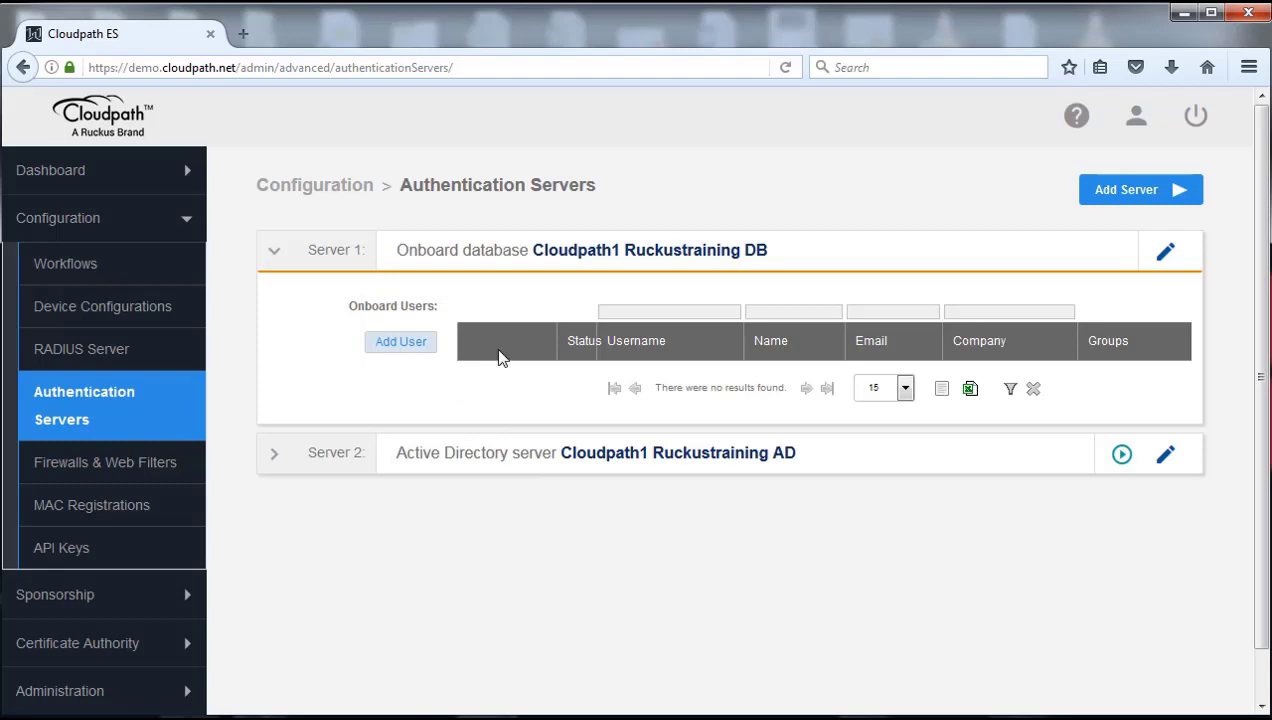
Step: Start a new onboard user and enter the user's e-mail address and name
{"action": "left_click", "coordinate": [400, 343]}
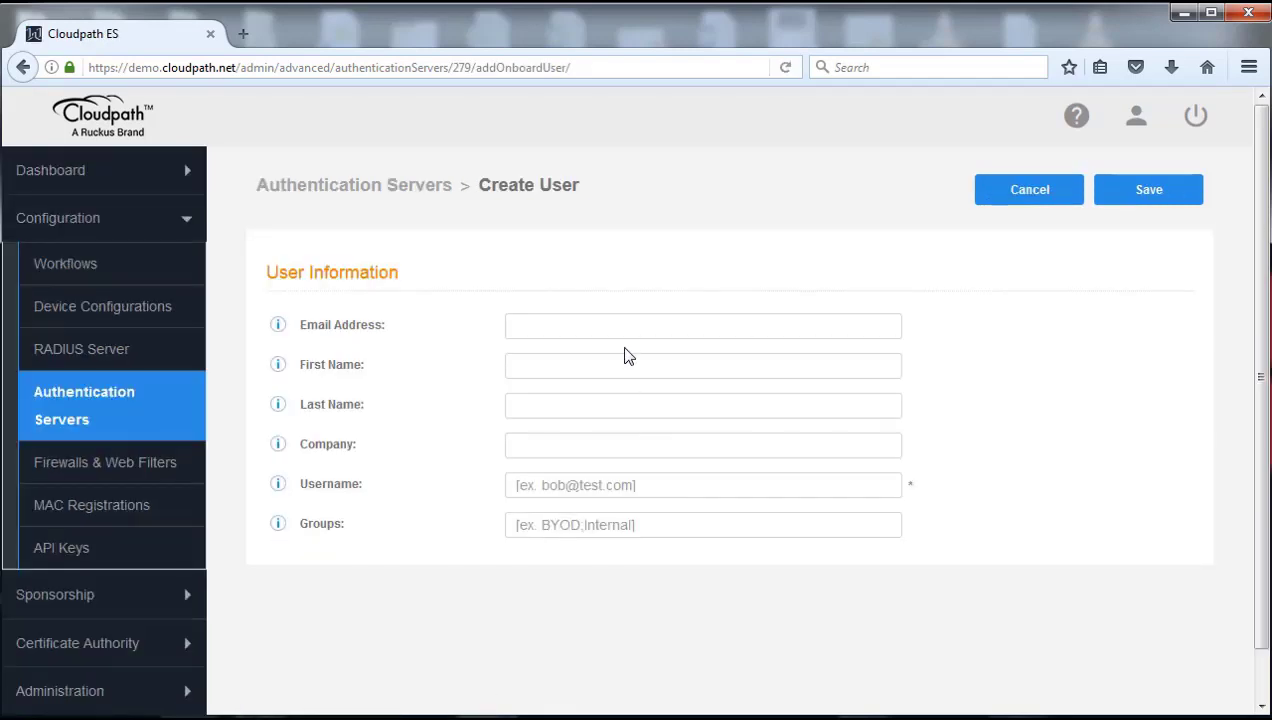
{"action": "left_click", "coordinate": [628, 328]}
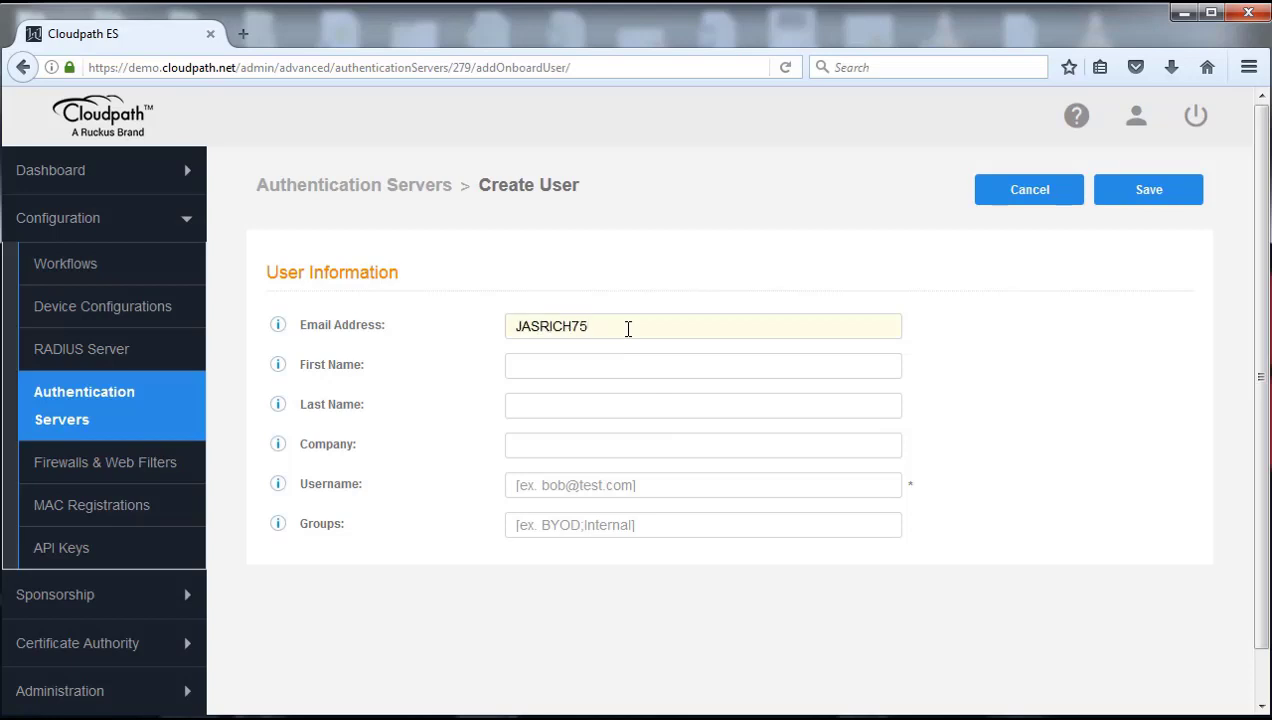
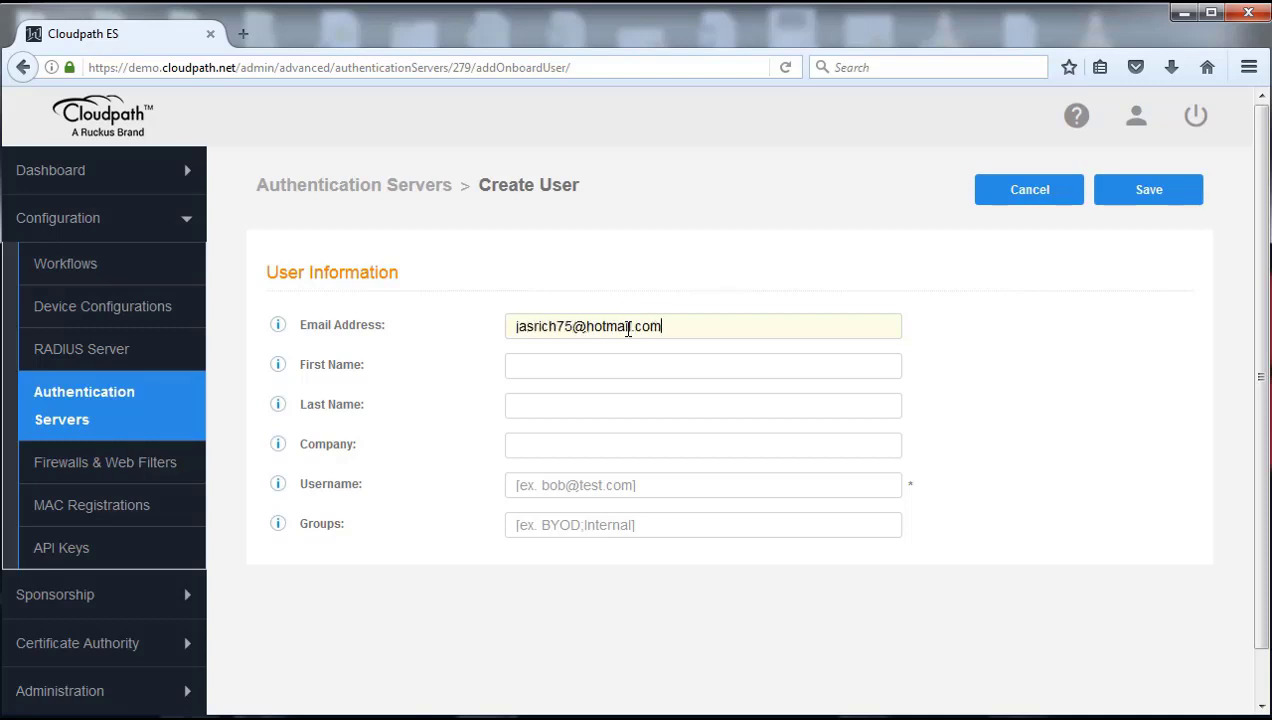
{"action": "key", "text": "Tab"}
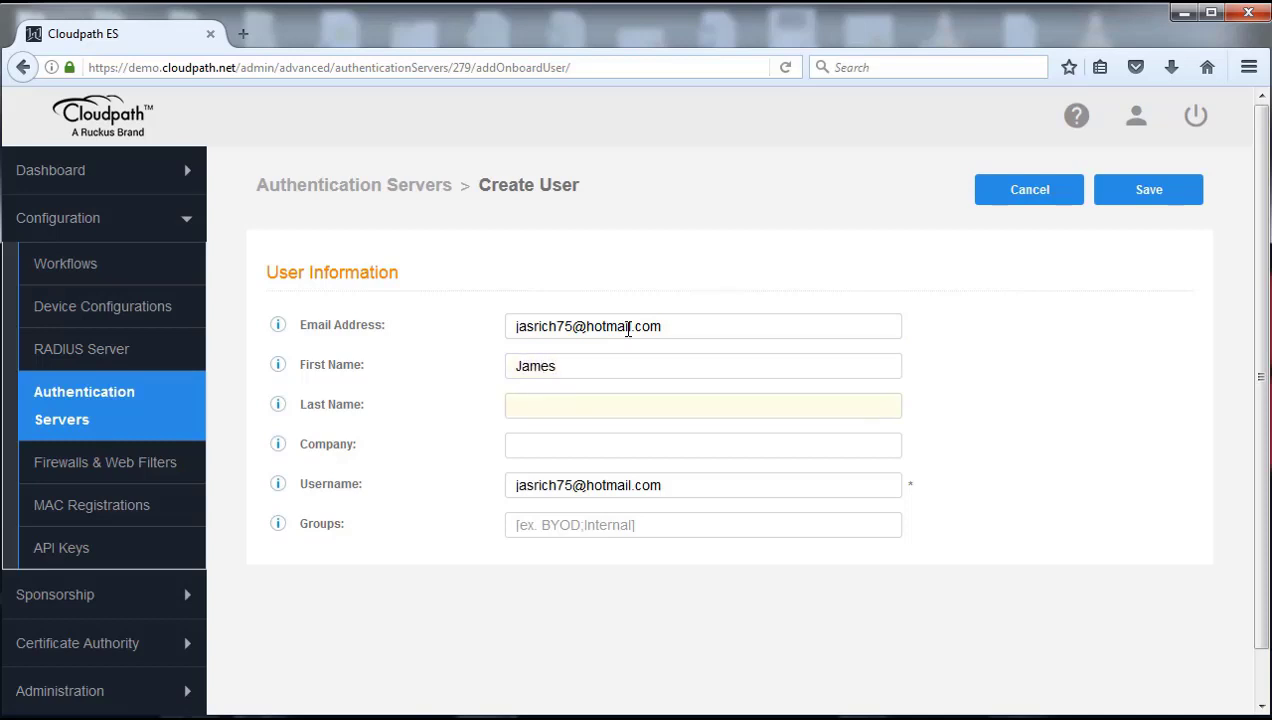
Step: Set the company to Brocade, enter the user's username, and save the user
{"action": "type", "text": "Bro"}
{"action": "type", "text": "cade"}
{"action": "key", "text": "Tab"}
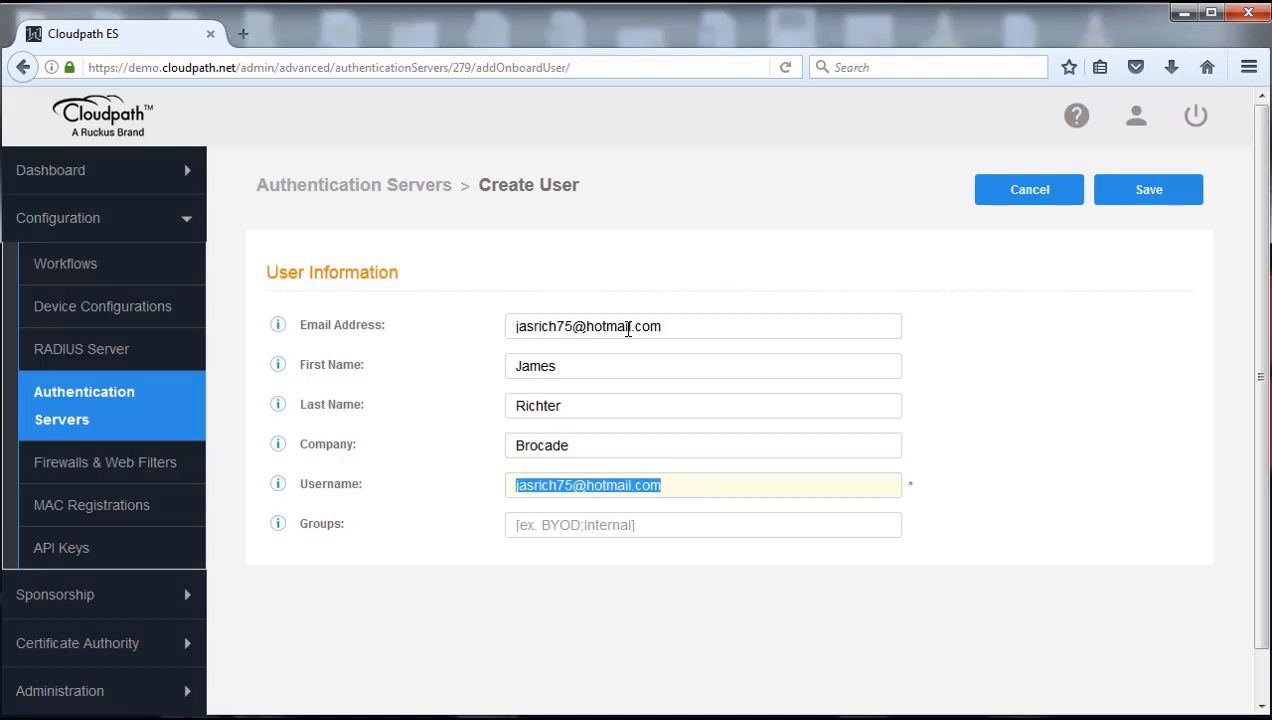
{"action": "left_click", "coordinate": [280, 486]}
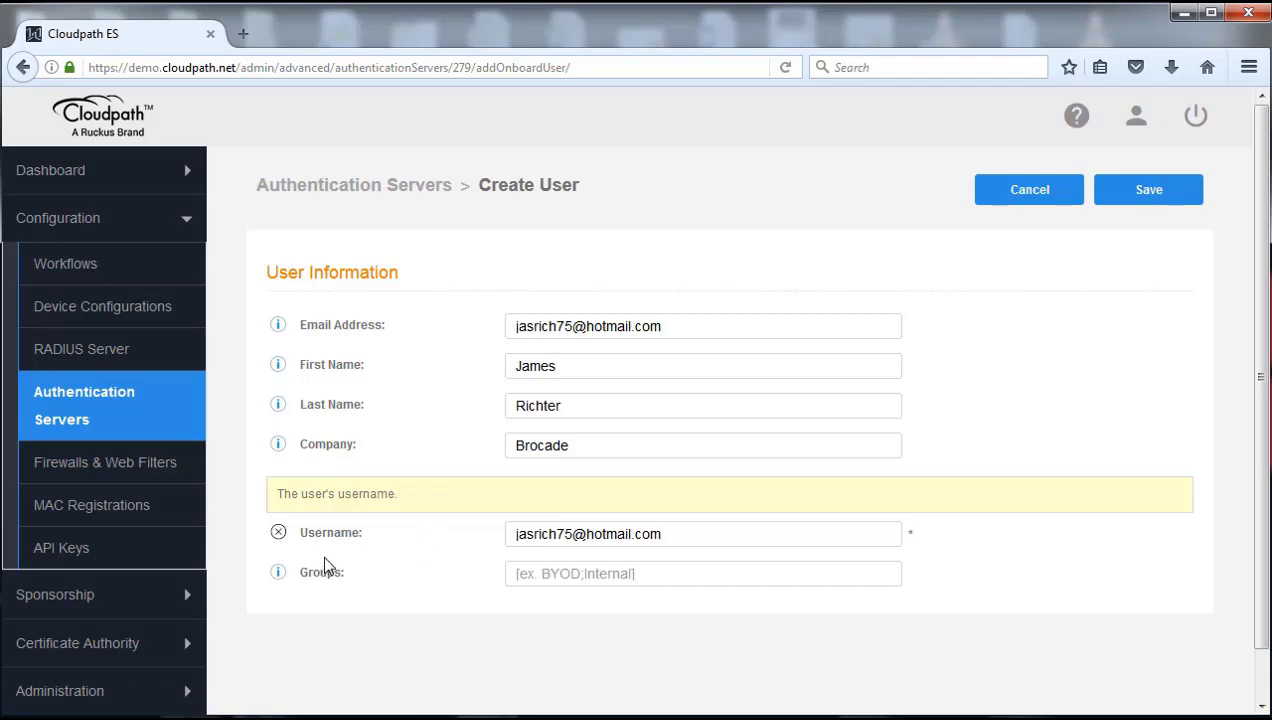
{"action": "left_click", "coordinate": [278, 532]}
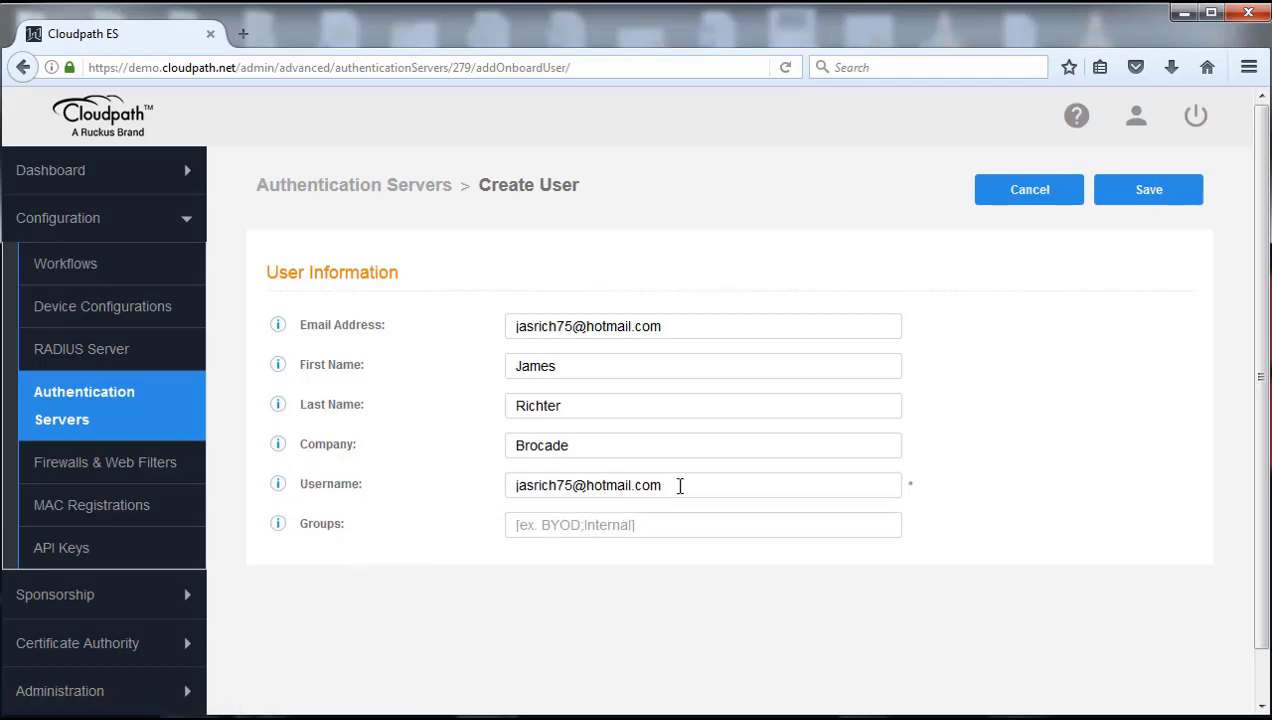
{"action": "triple_click", "coordinate": [697, 479]}
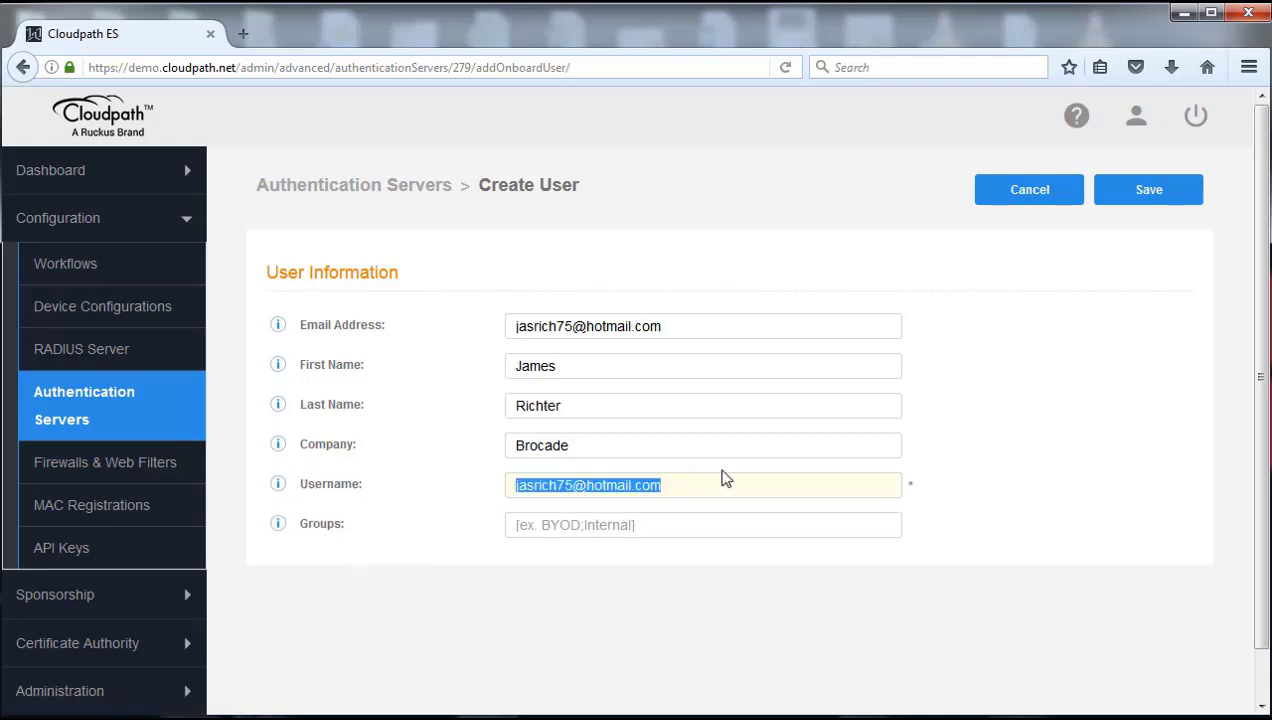
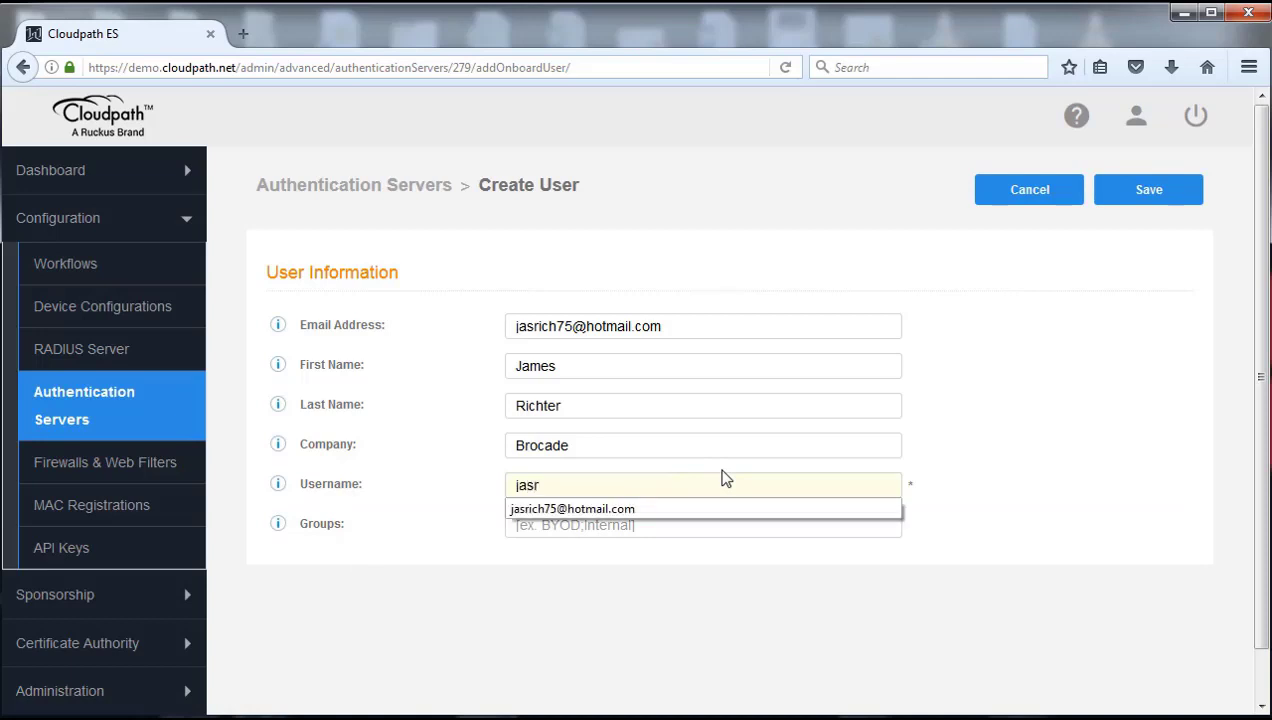
{"action": "left_click", "coordinate": [753, 603]}
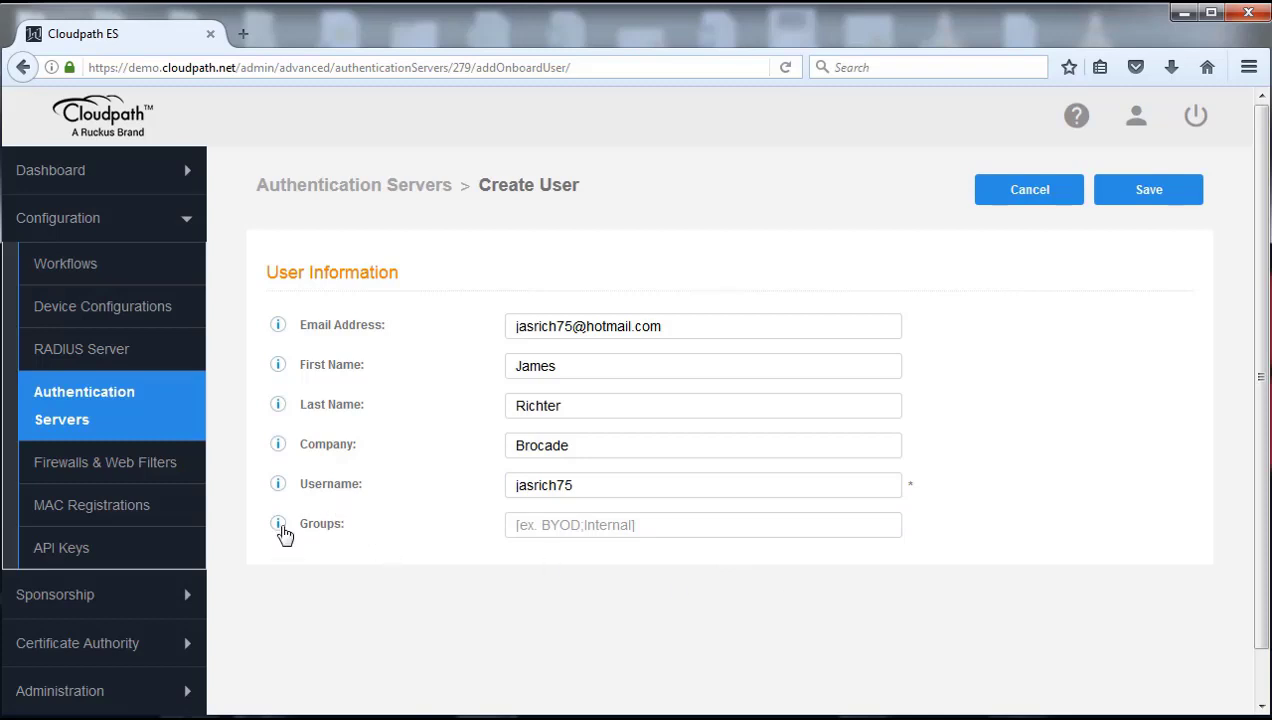
{"action": "left_click", "coordinate": [278, 523]}
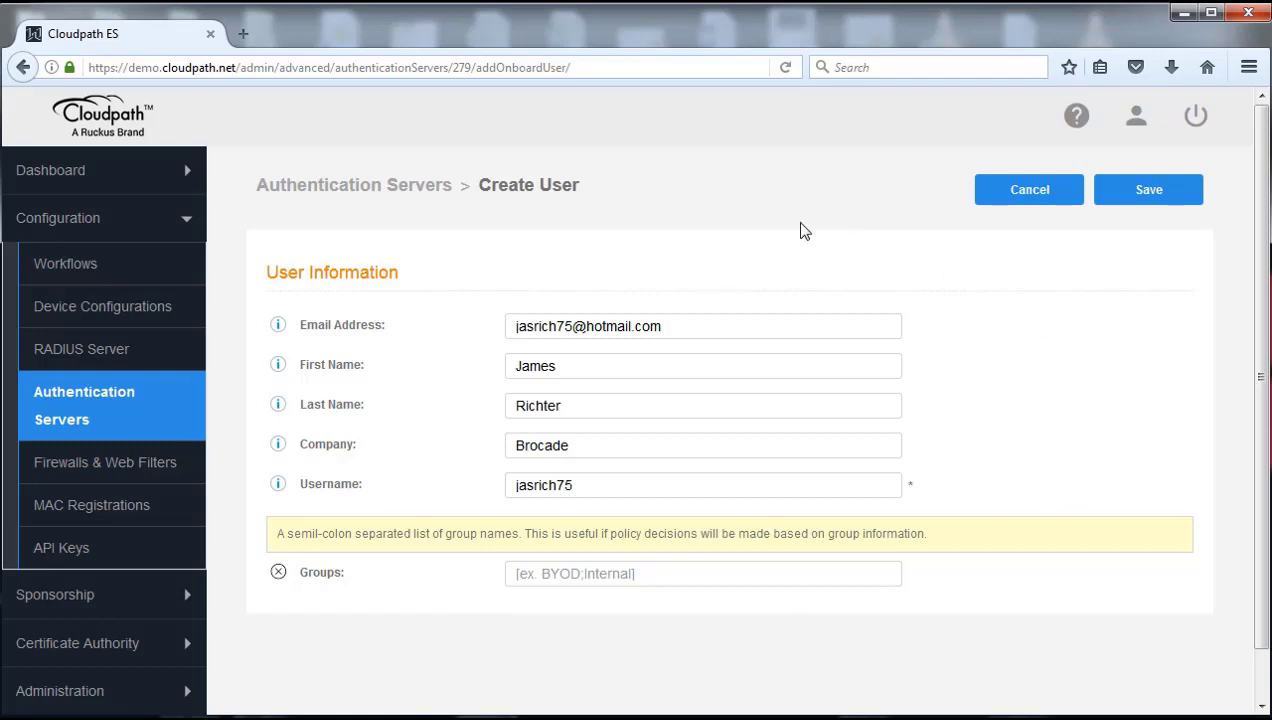
{"action": "left_click", "coordinate": [1157, 197]}
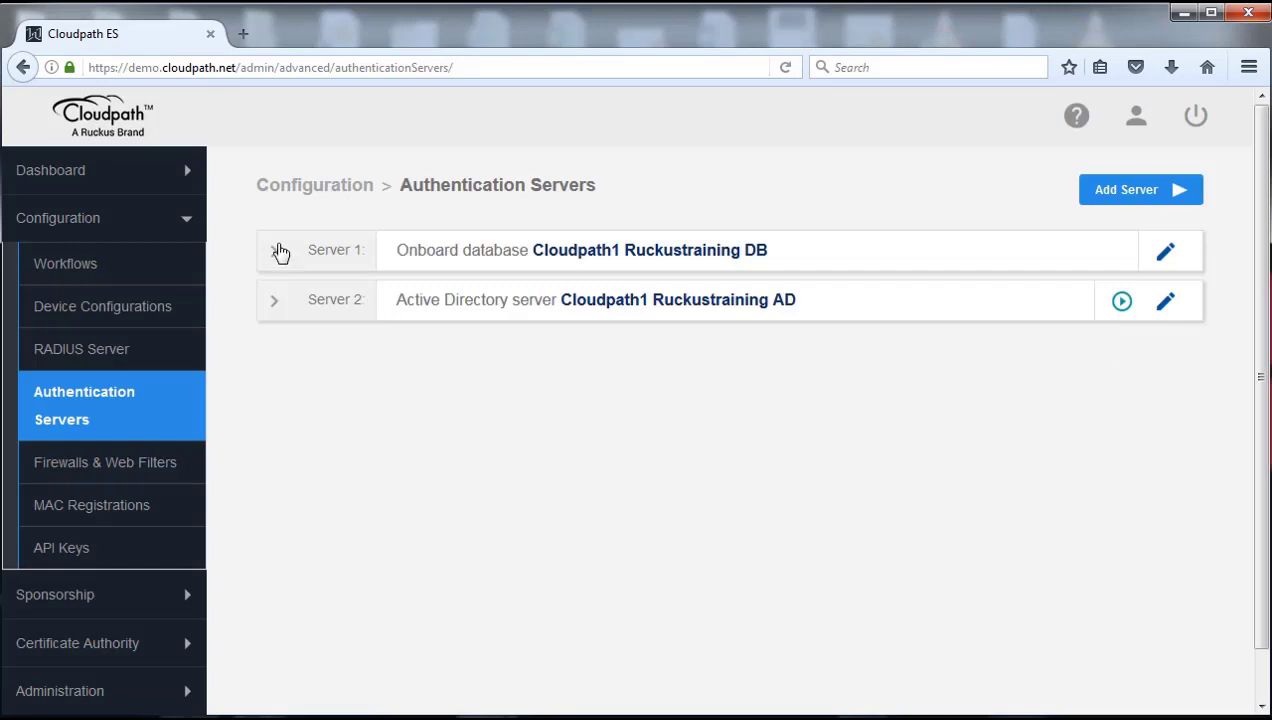
Step: Expand Server 1's onboard users to see the new Brocade user listed
{"action": "left_click", "coordinate": [278, 253]}
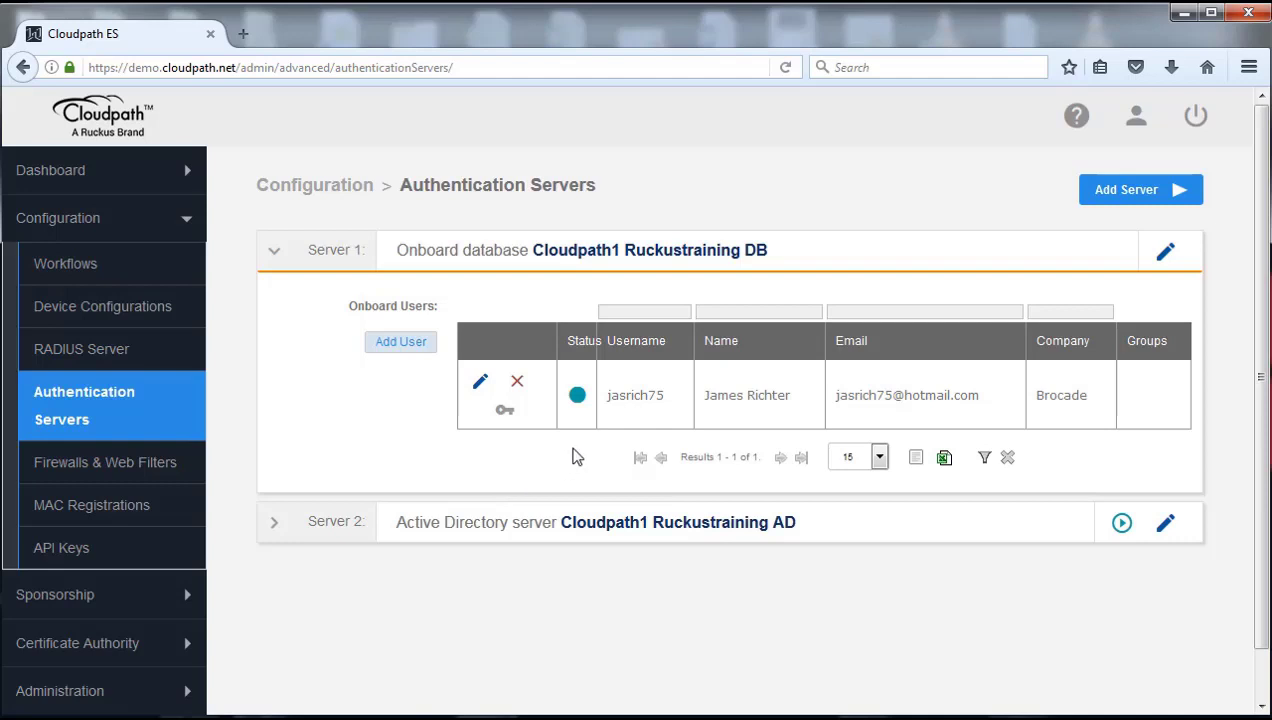
{"action": "left_click", "coordinate": [481, 390]}
{"action": "scroll", "coordinate": [618, 587], "scroll_direction": "down", "scroll_amount": 1}
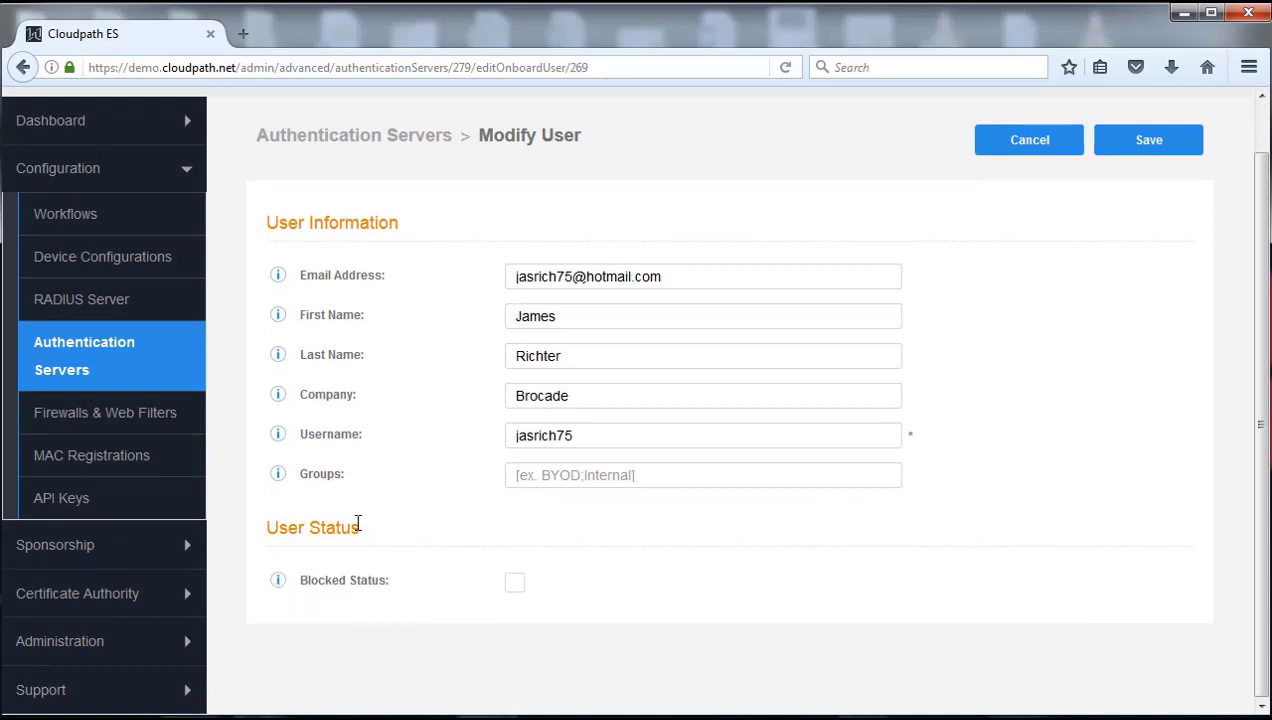
{"action": "left_click", "coordinate": [514, 582]}
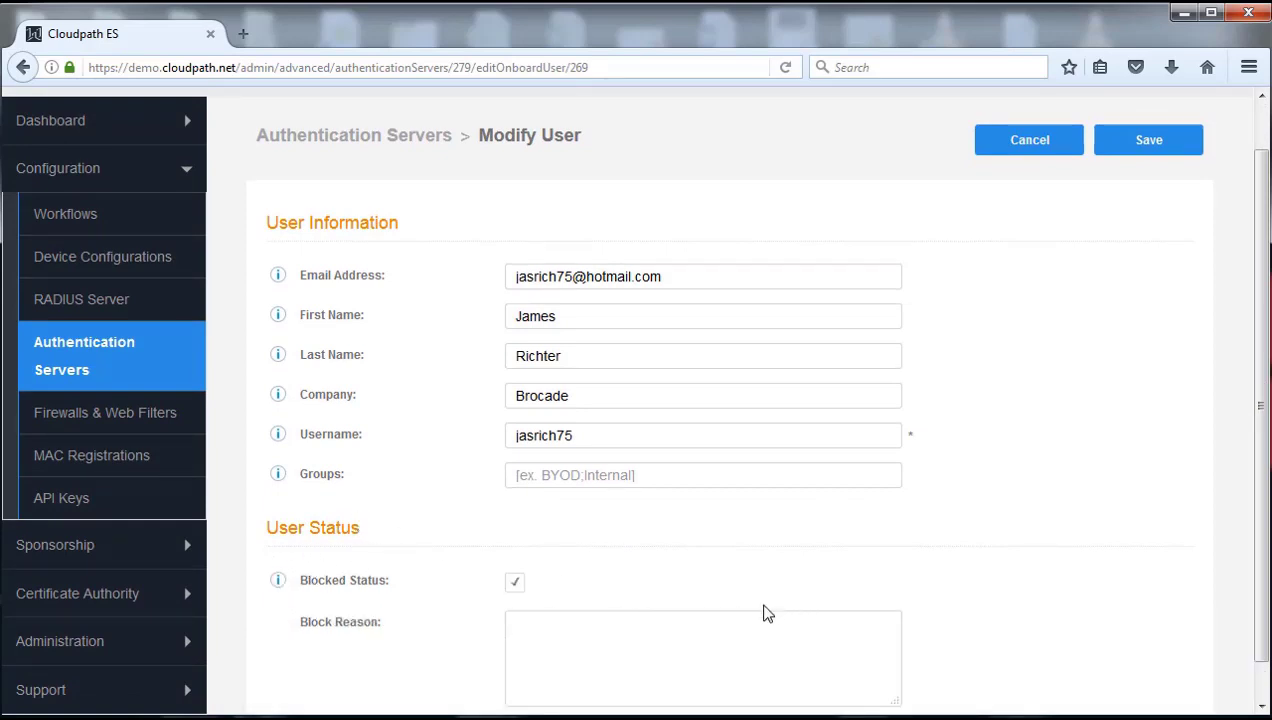
{"action": "scroll", "coordinate": [686, 630], "scroll_direction": "down", "scroll_amount": 1}
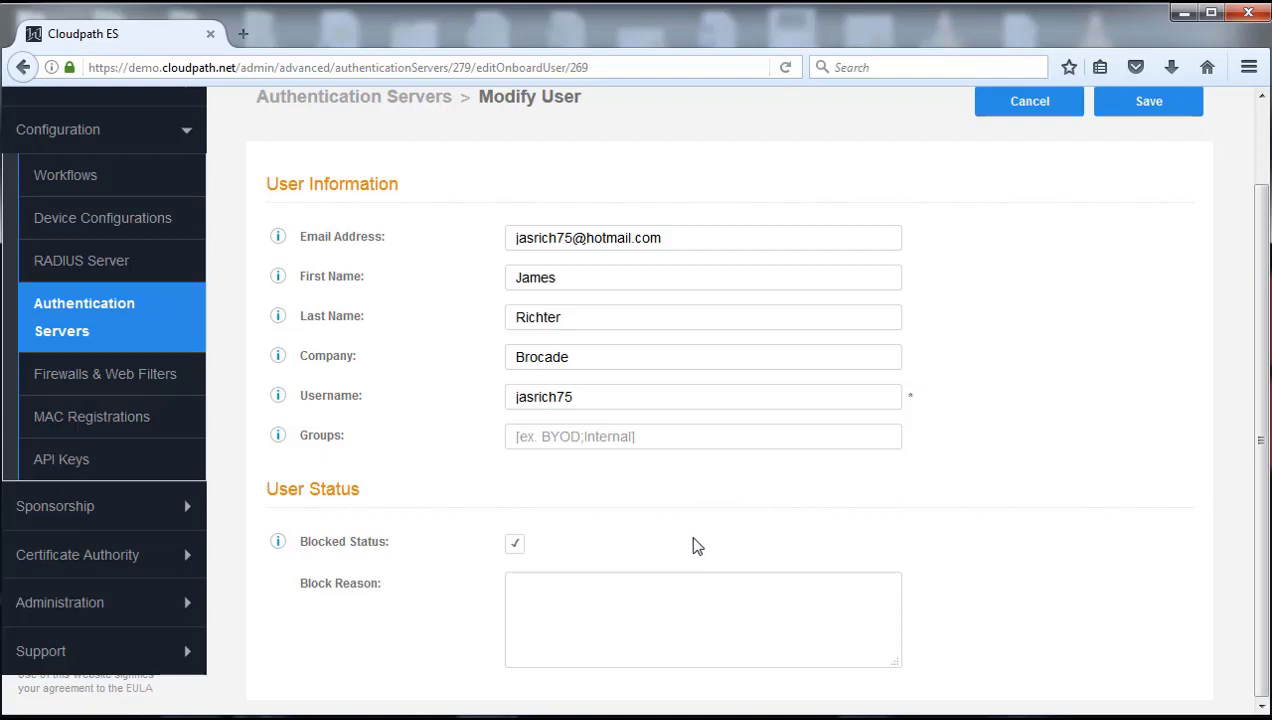
{"action": "left_click", "coordinate": [514, 544]}
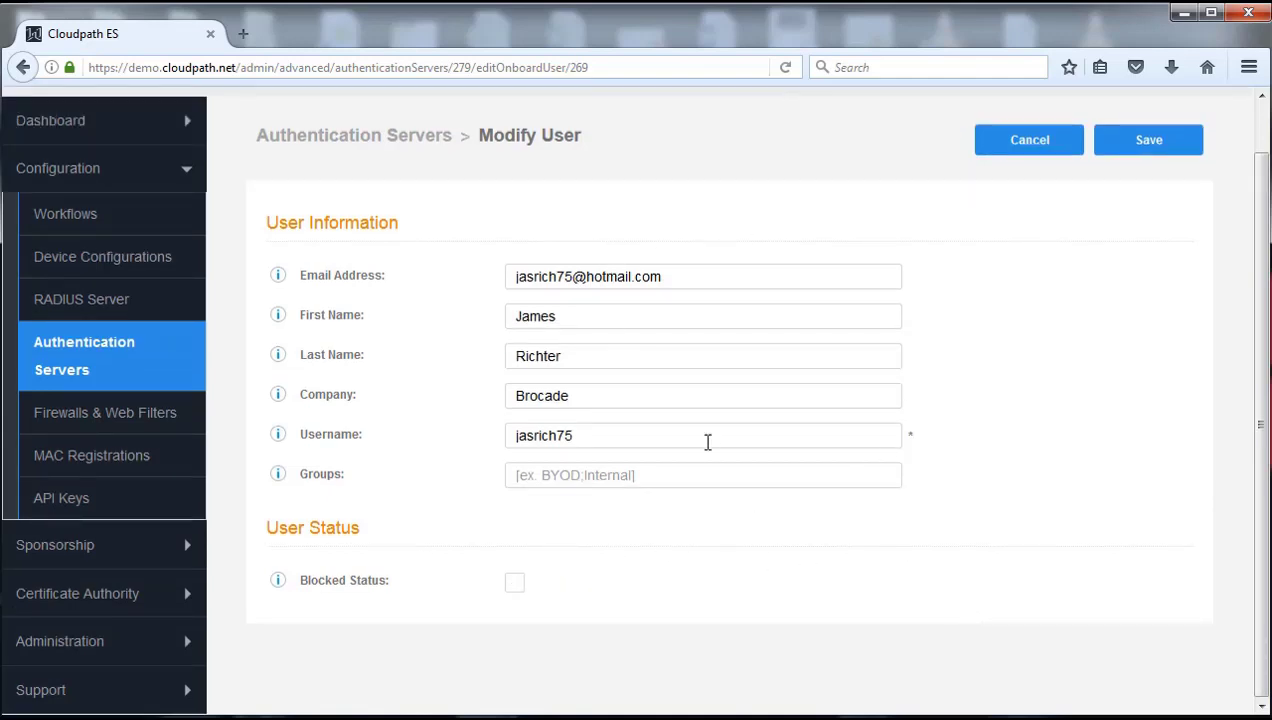
{"action": "left_click", "coordinate": [1149, 145]}
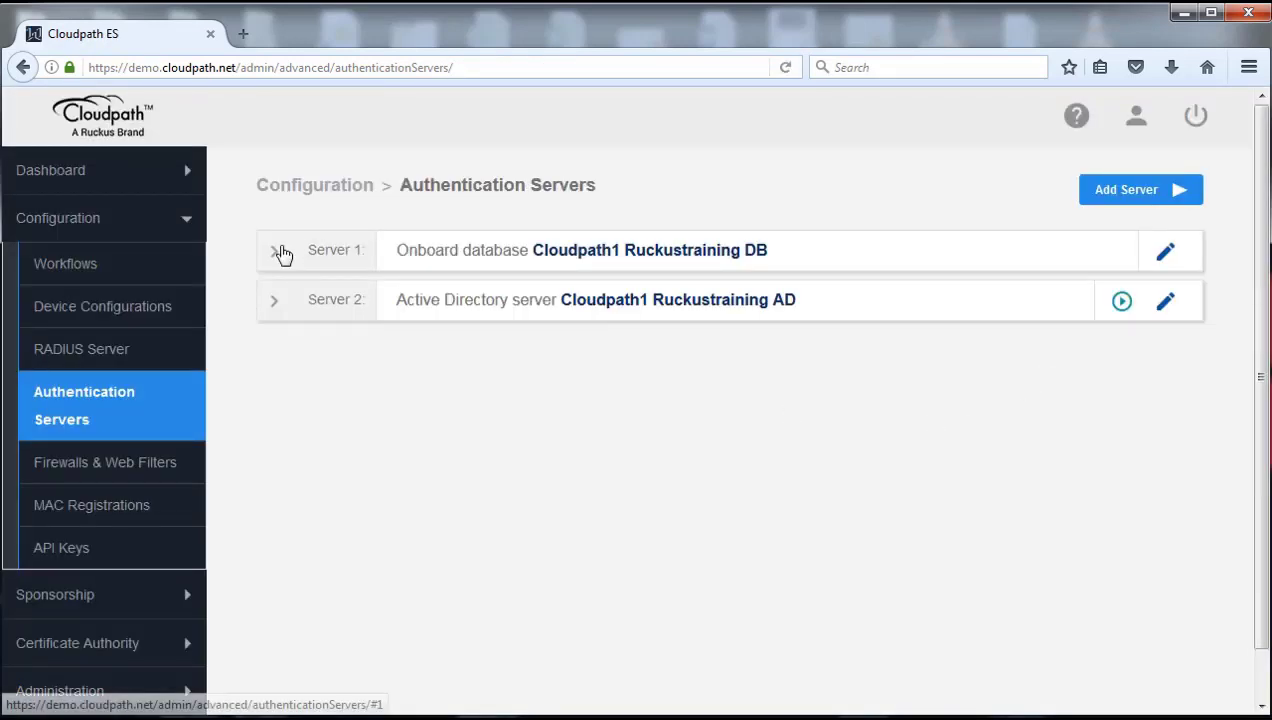
Step: Re-expand Server 1's user list, then return to the Workflows page's enrollment steps
{"action": "left_click", "coordinate": [275, 250]}
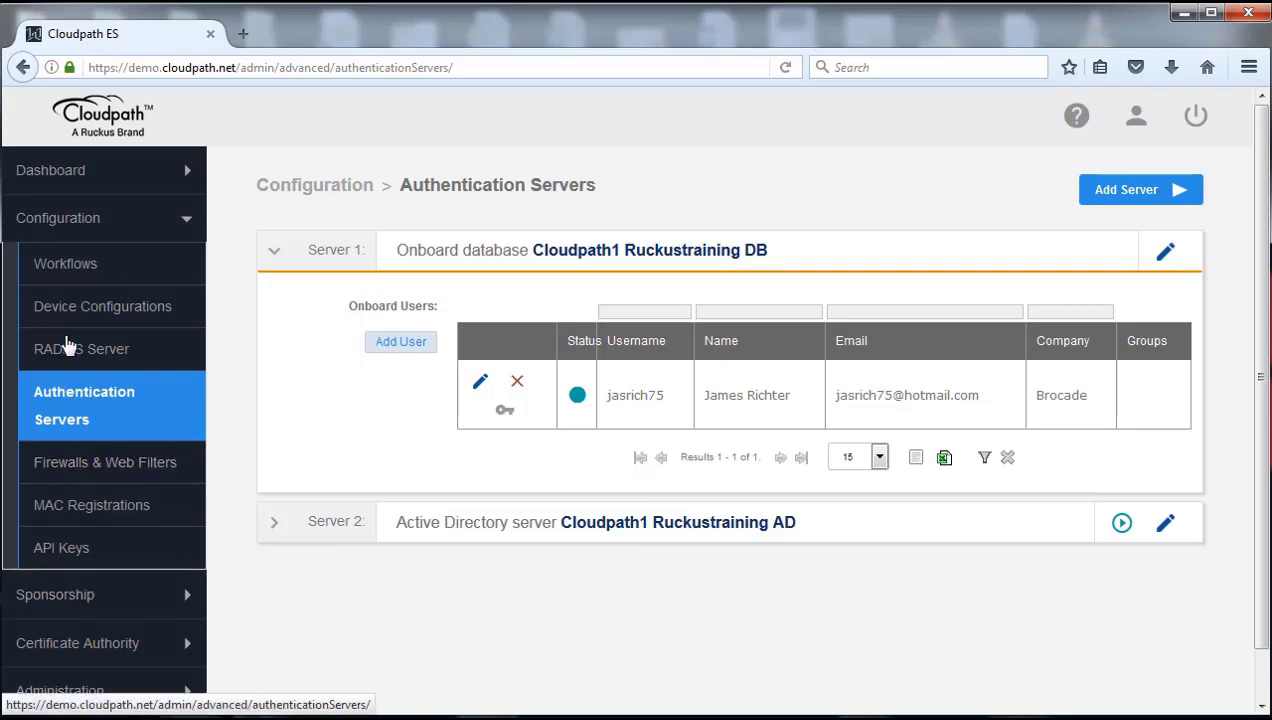
{"action": "left_click", "coordinate": [77, 275]}
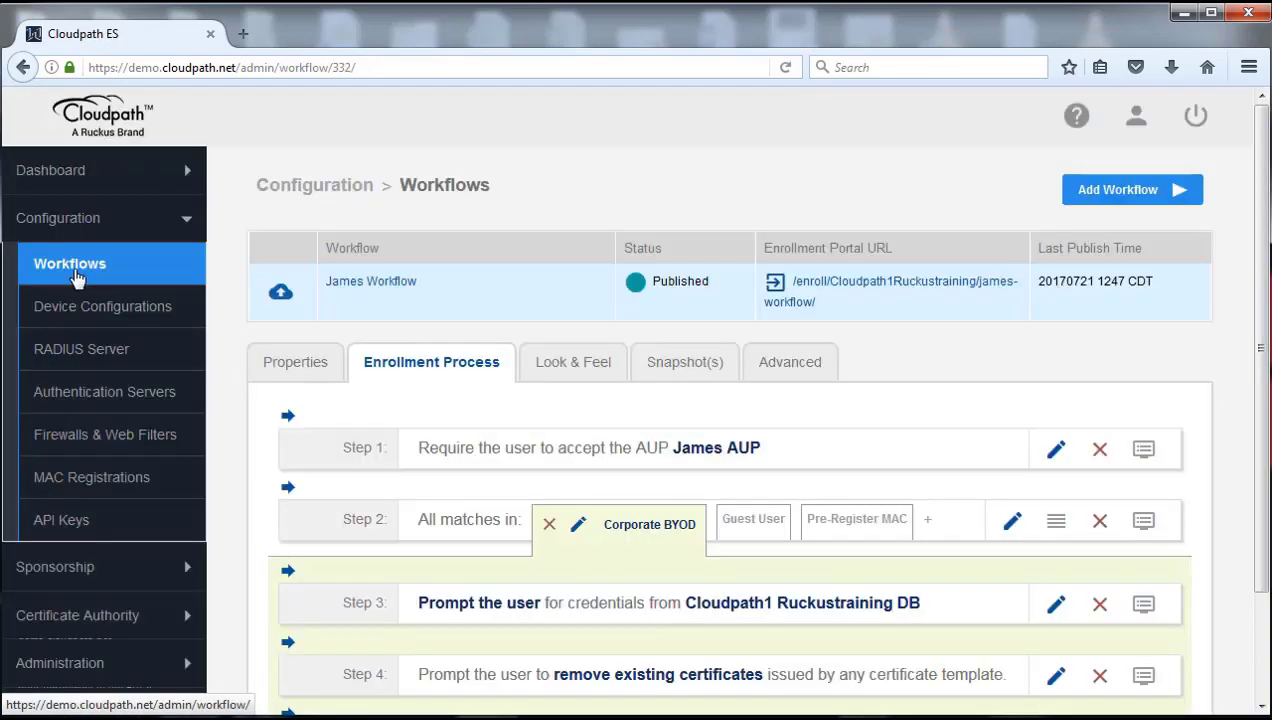
{"action": "scroll", "coordinate": [841, 506], "scroll_direction": "down", "scroll_amount": 3}
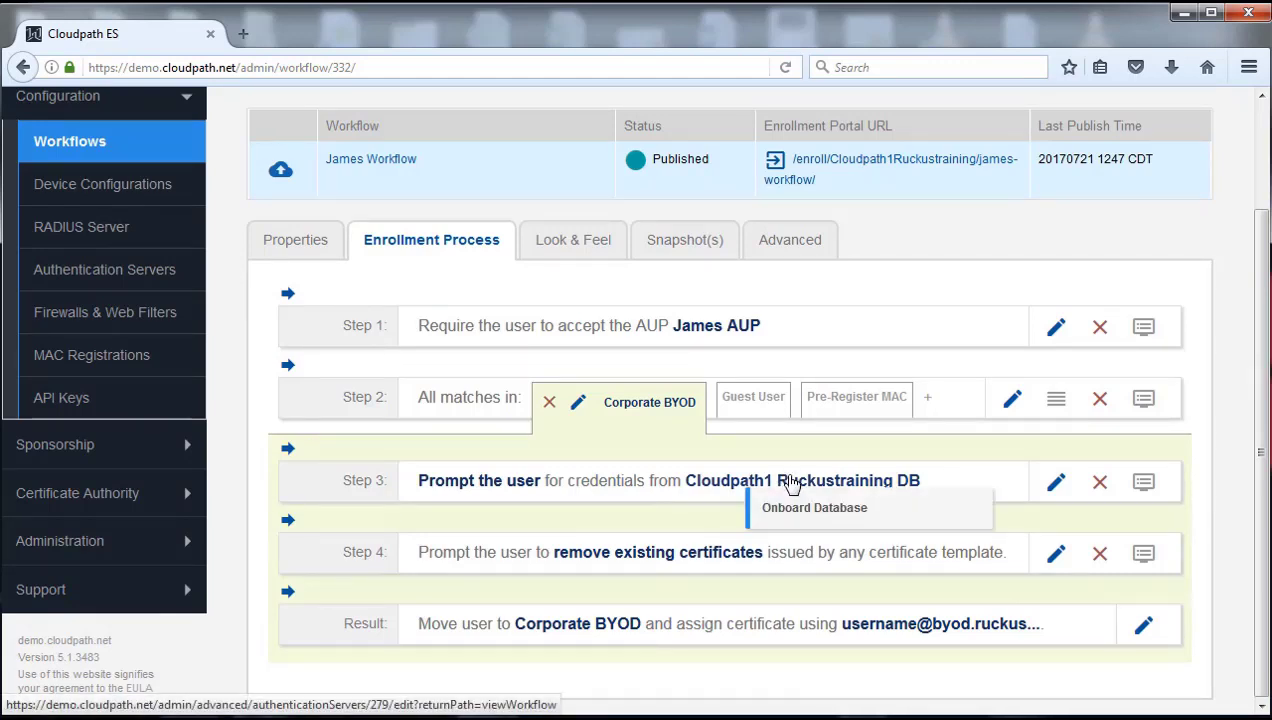
{"action": "mouse_move", "coordinate": [562, 521]}
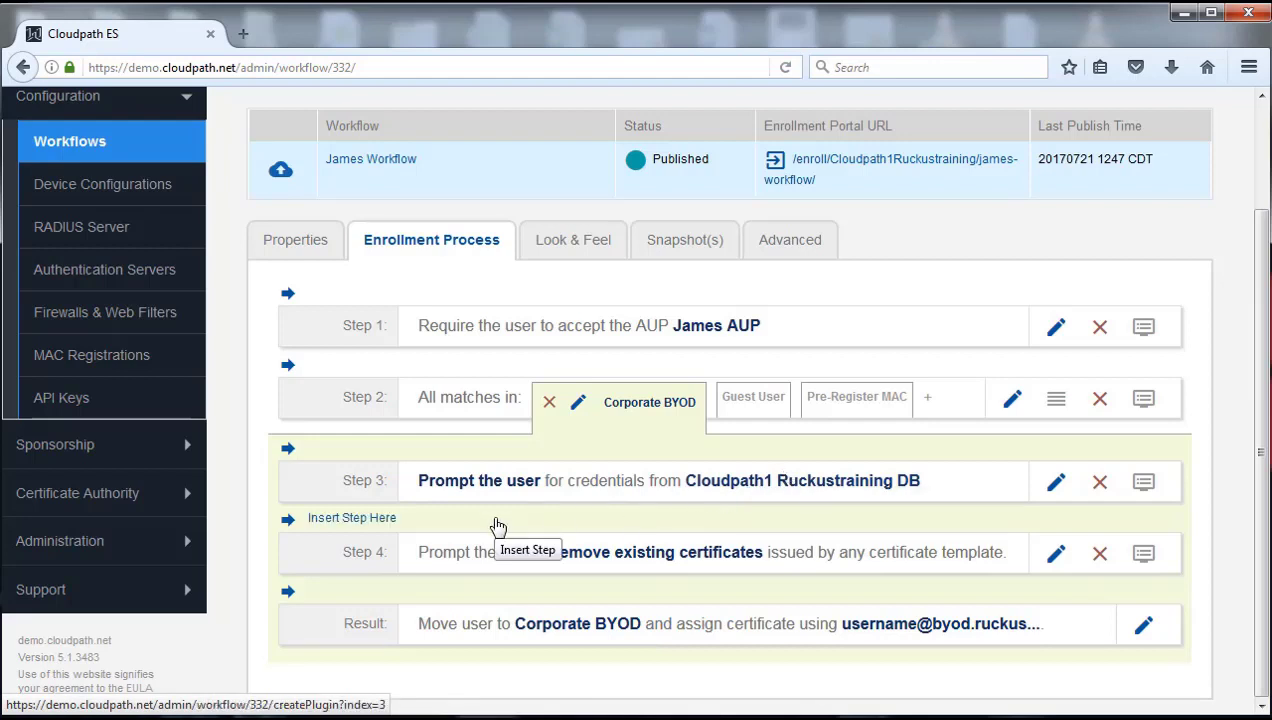
{"action": "mouse_move", "coordinate": [787, 447]}
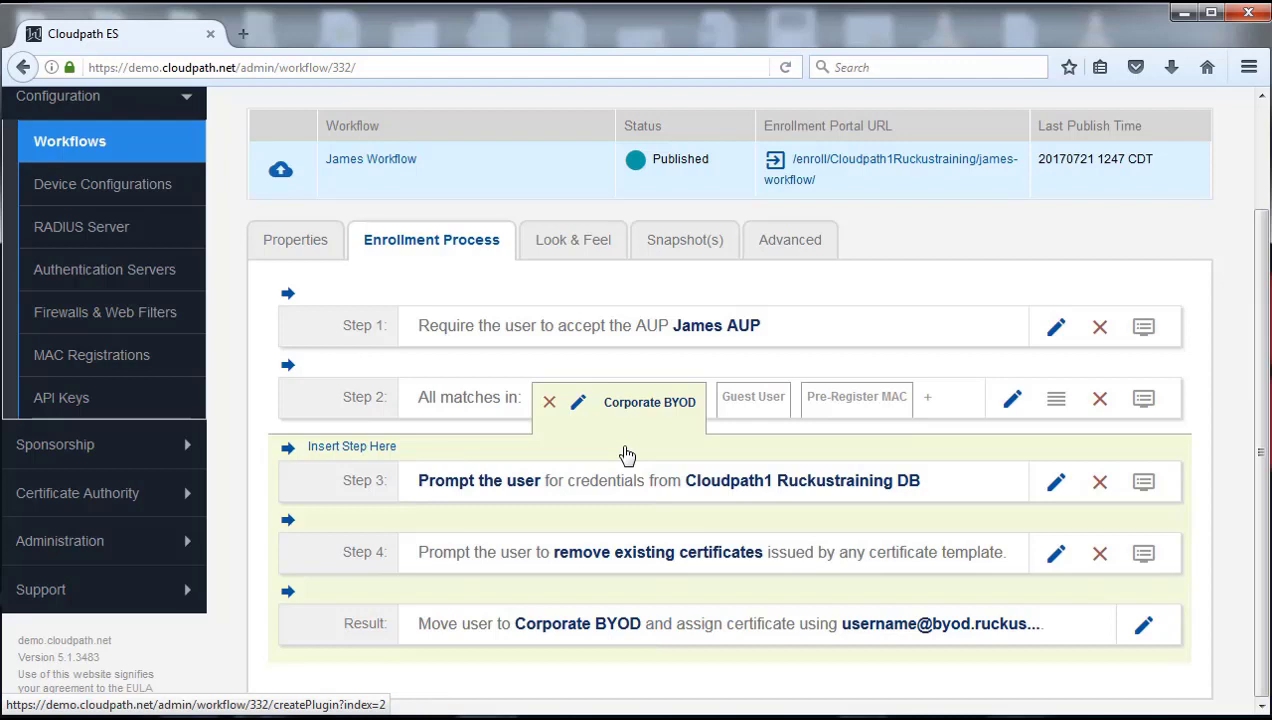
{"action": "mouse_move", "coordinate": [497, 519]}
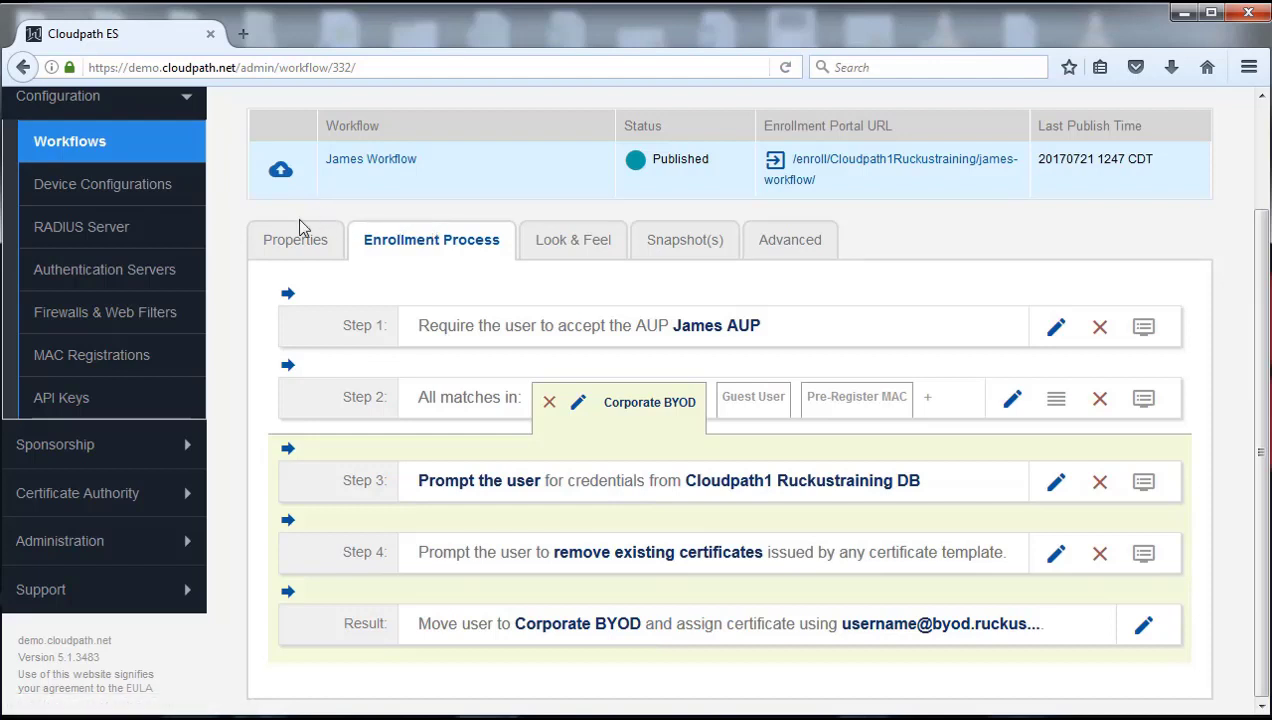
{"action": "left_click", "coordinate": [281, 172]}
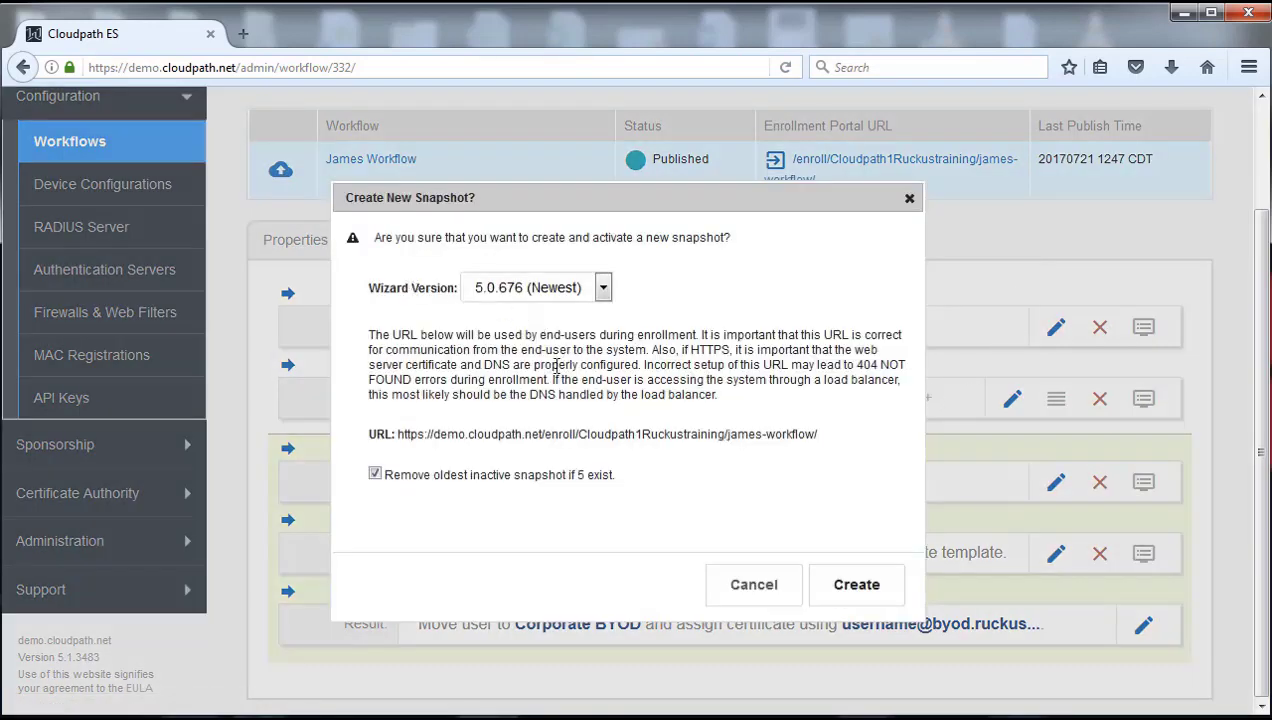
{"action": "left_click", "coordinate": [857, 587]}
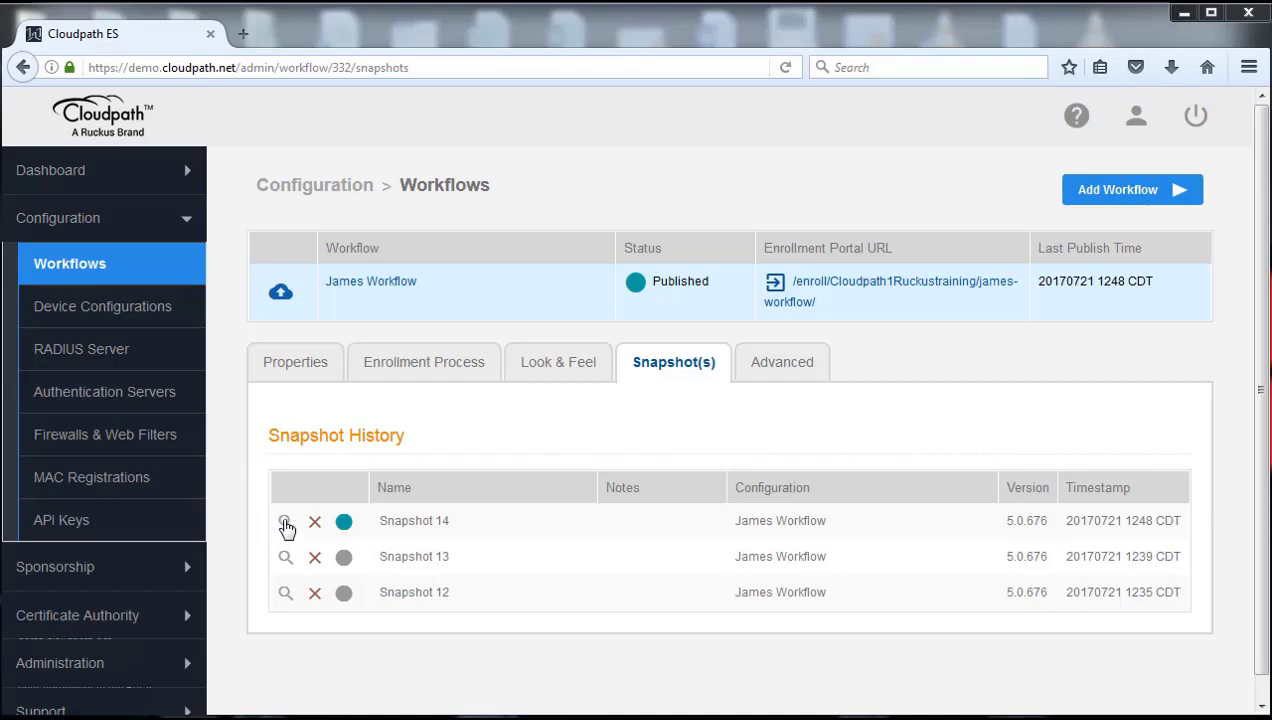
Step: Save the description 'Changed to onbaord DB for Corp BYOD' on Snapshot 14, then return to the Enrollment Process steps
{"action": "left_click", "coordinate": [285, 524]}
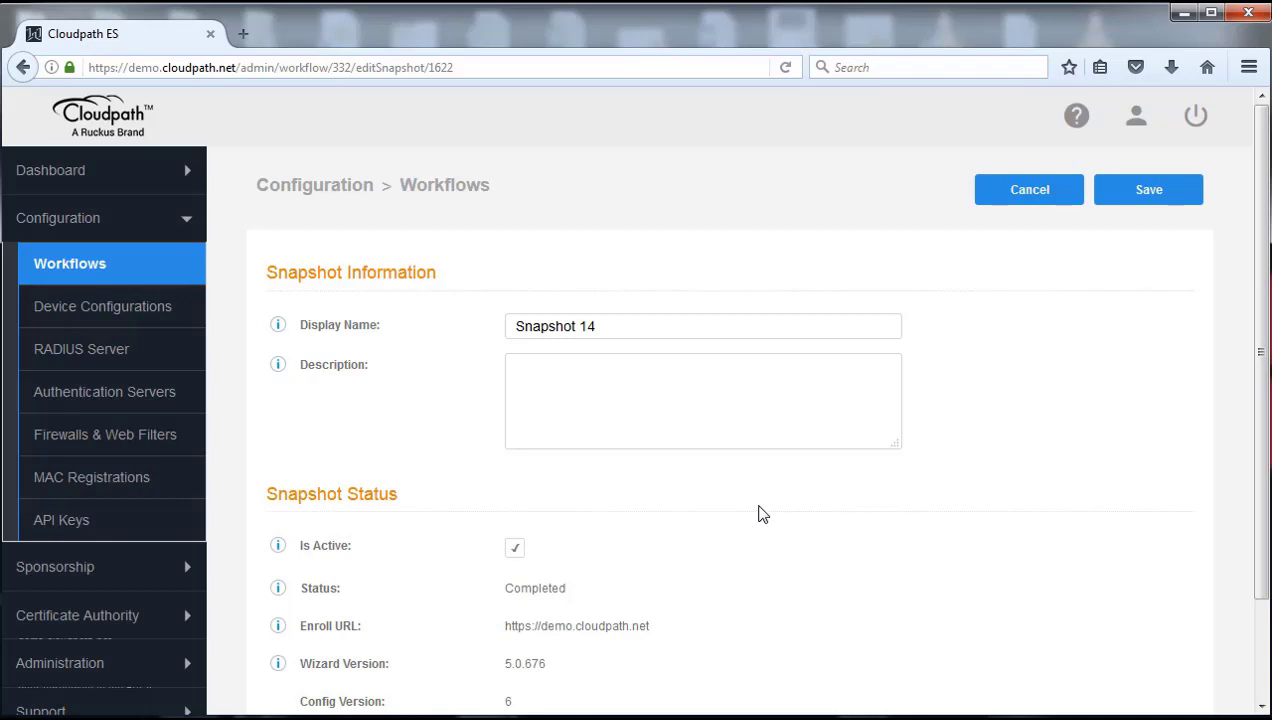
{"action": "left_click", "coordinate": [614, 378]}
{"action": "triple_click", "coordinate": [641, 328]}
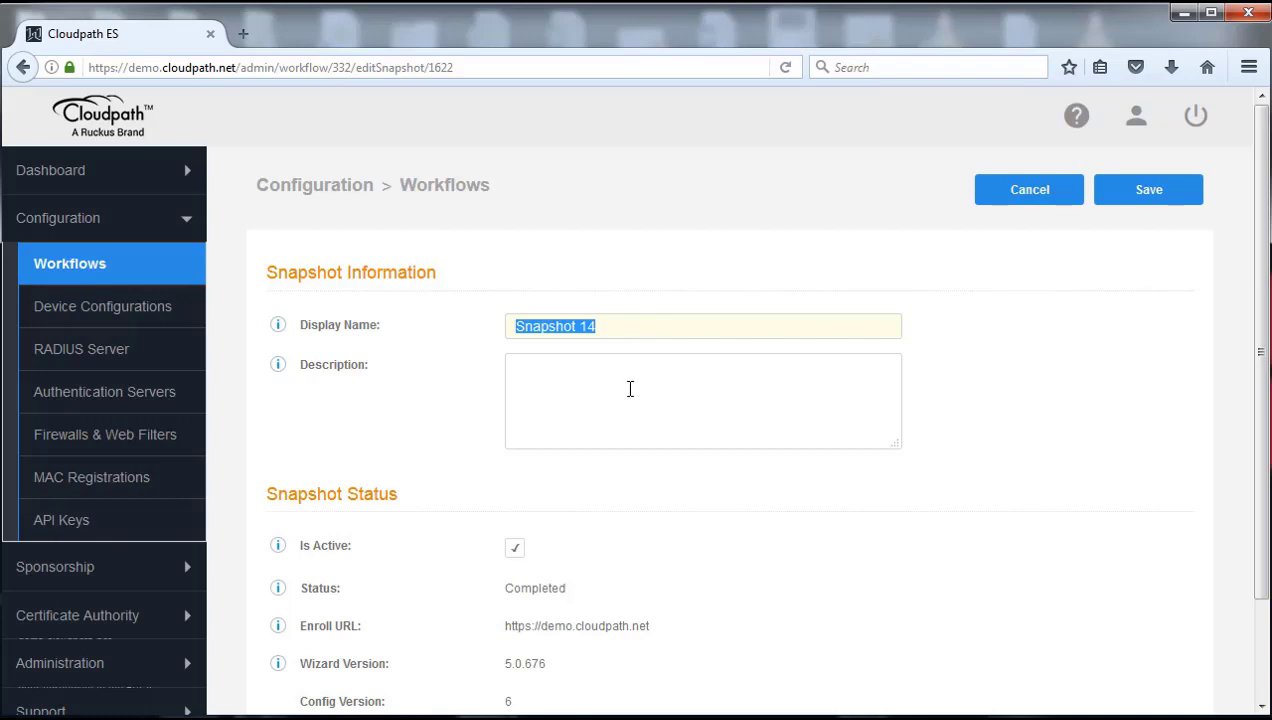
{"action": "left_click", "coordinate": [630, 389]}
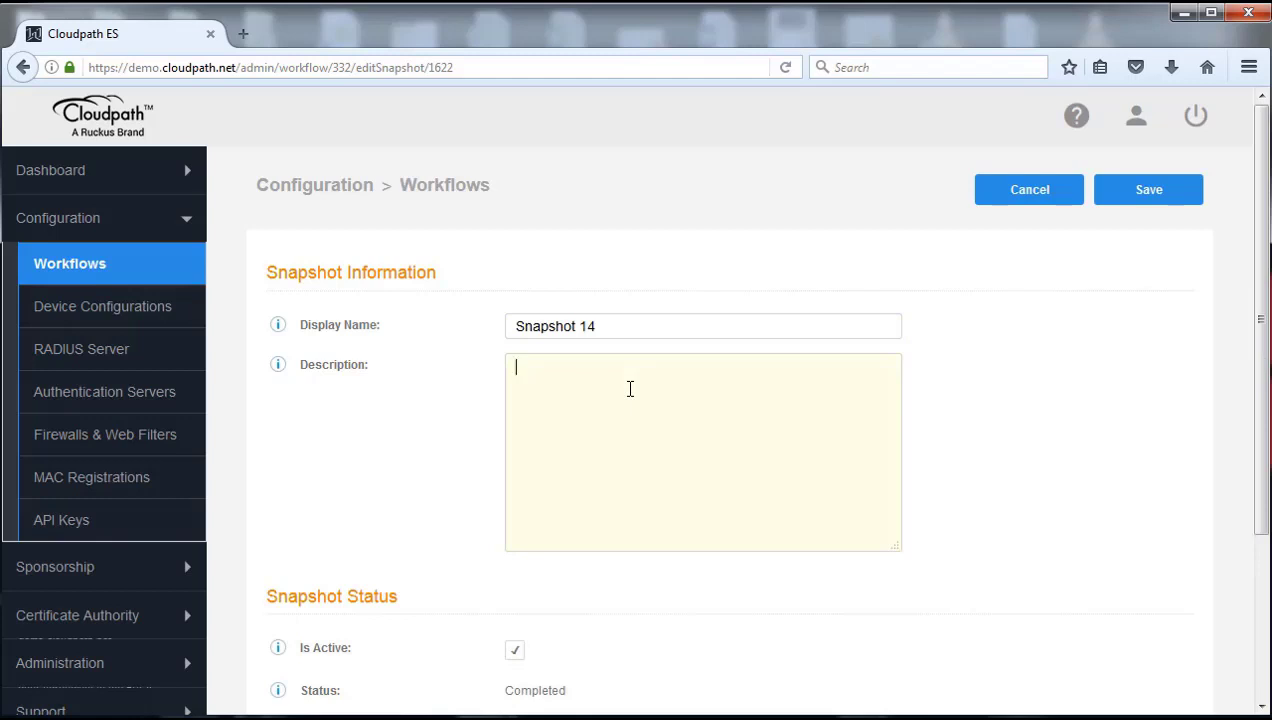
{"action": "type", "text": "Changed to onbaord "}
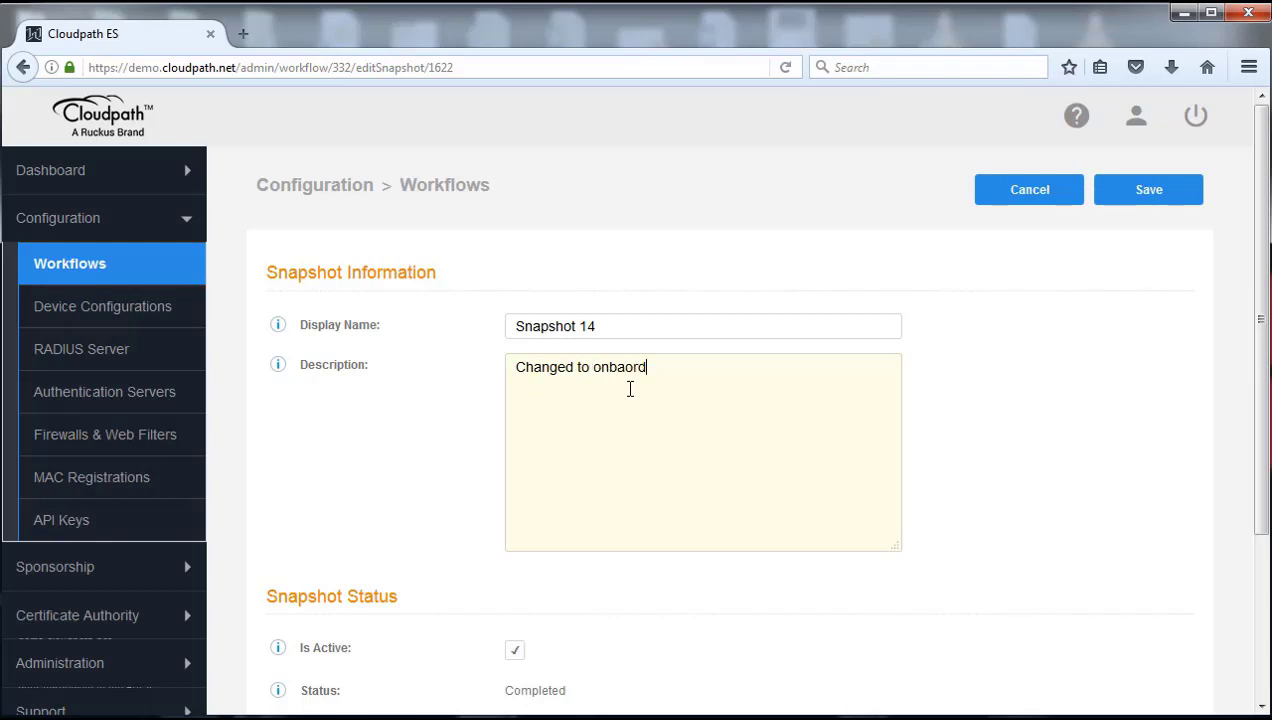
{"action": "type", "text": "DB for Corp BYOD"}
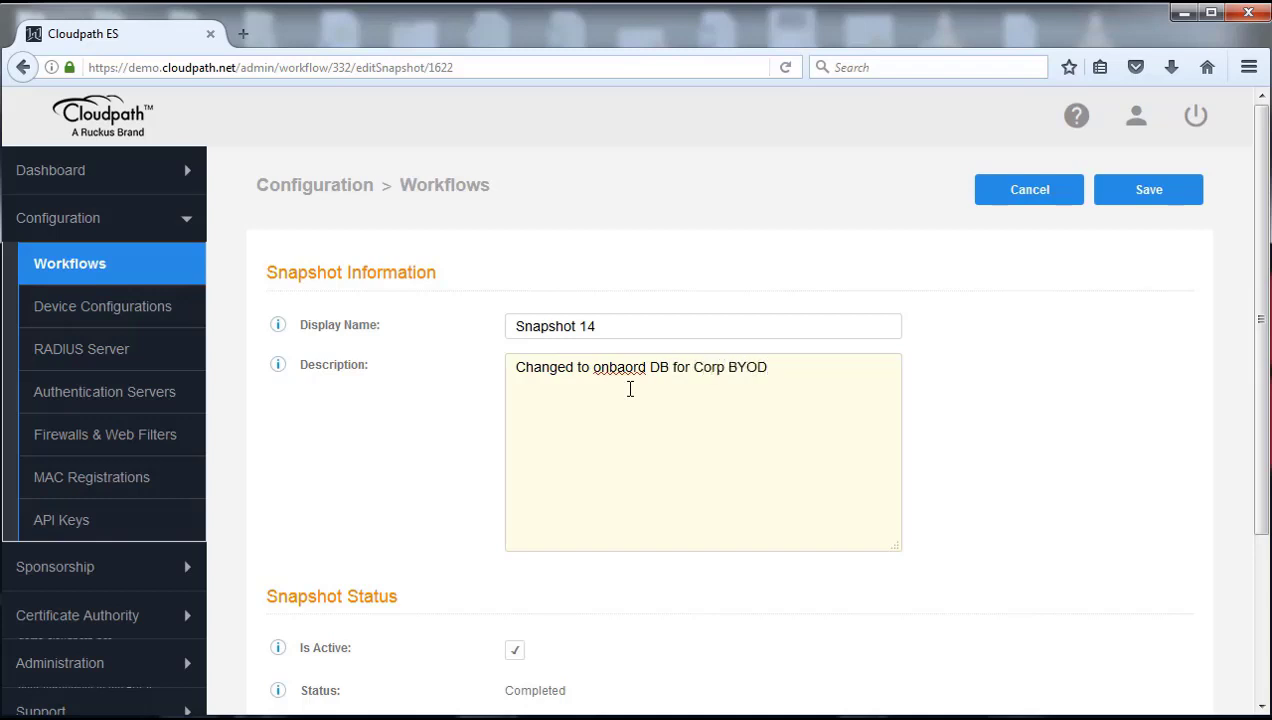
{"action": "left_click", "coordinate": [1138, 206]}
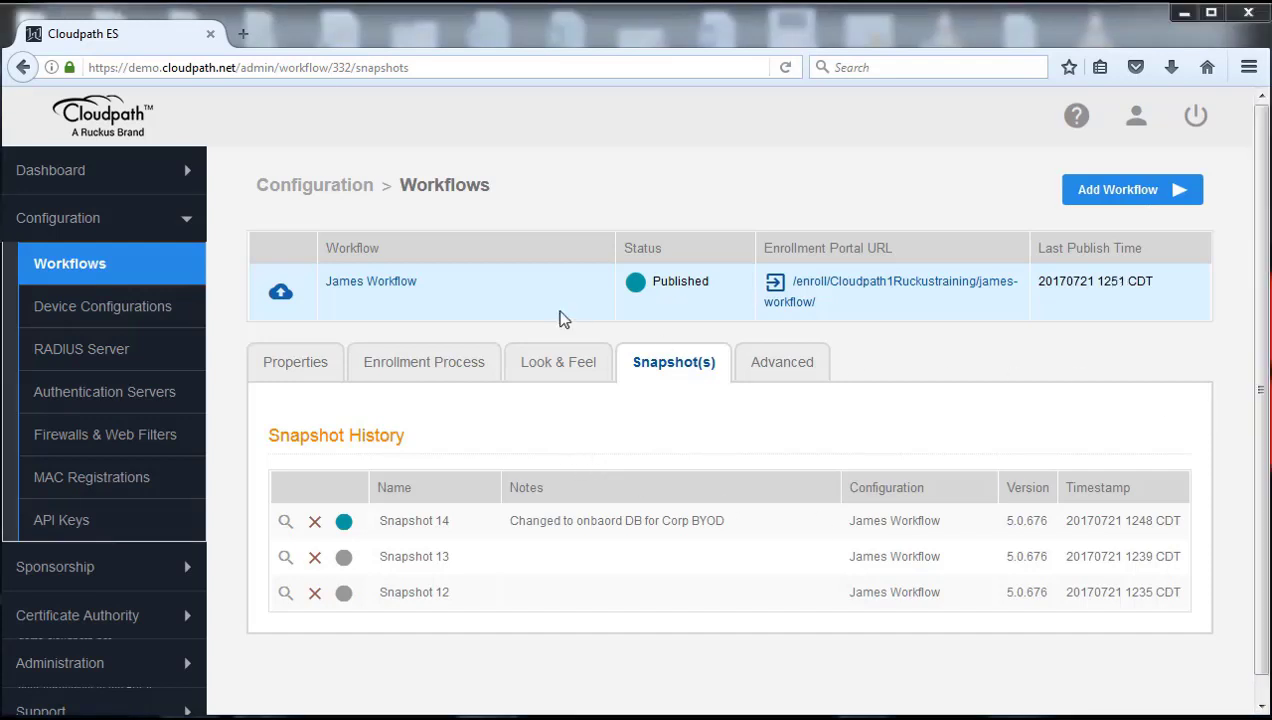
{"action": "left_click", "coordinate": [425, 366]}
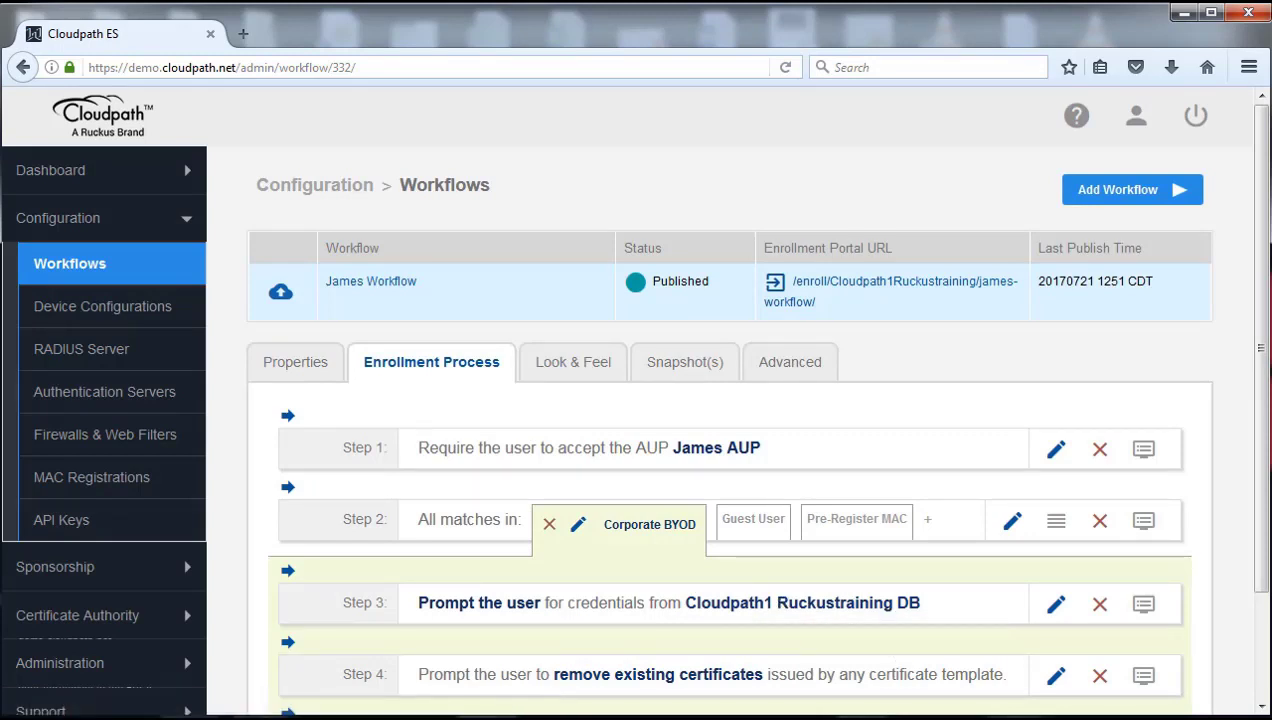
Step: Highlight the wireless password in Outlook's Wireless Password email, then minimize the IE mail window
{"action": "left_click_drag", "start_coordinate": [735, 719], "coordinate": [890, 110]}
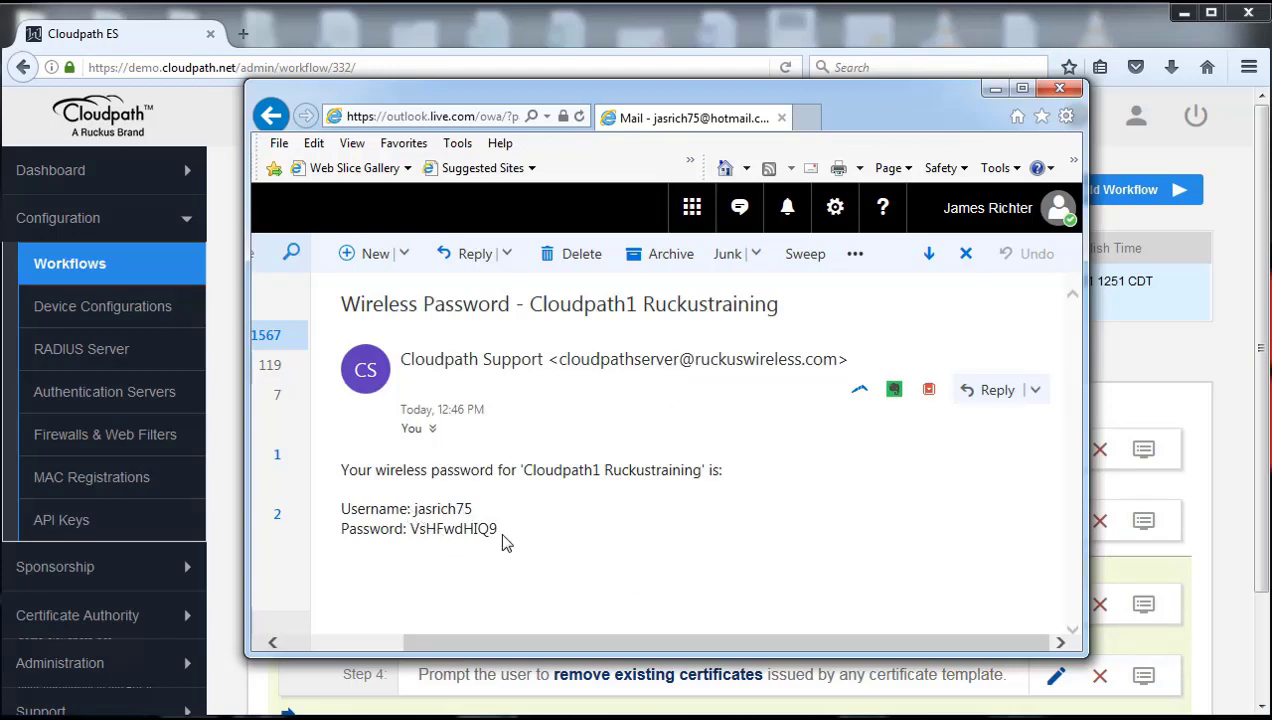
{"action": "left_click_drag", "start_coordinate": [496, 533], "coordinate": [412, 530]}
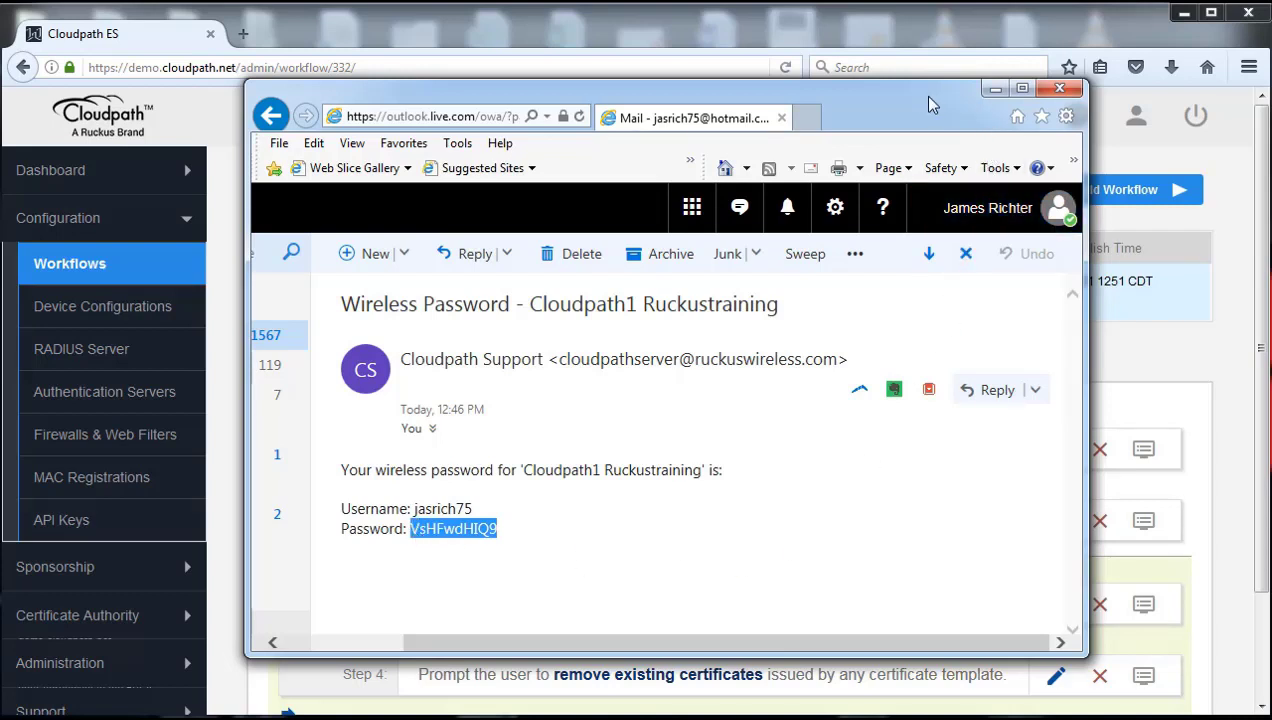
{"action": "left_click_drag", "start_coordinate": [922, 95], "coordinate": [936, 167]}
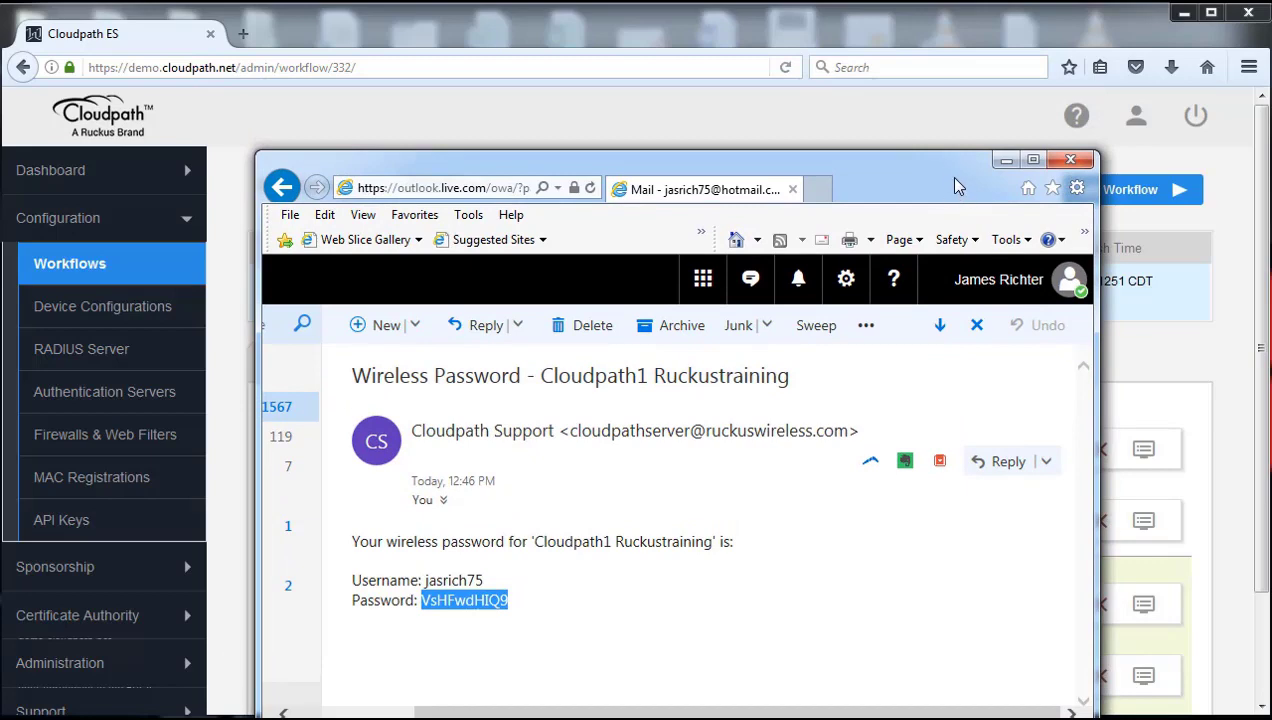
{"action": "left_click", "coordinate": [1005, 160]}
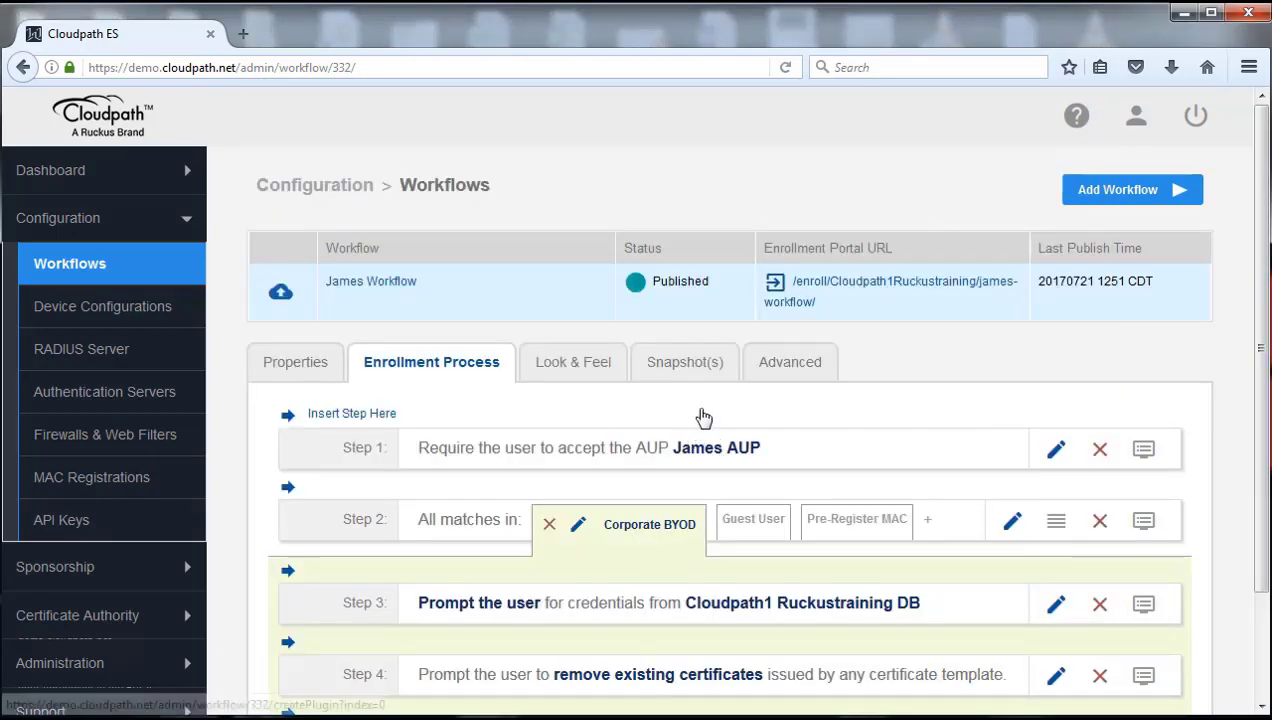
Step: Start enrollment in the portal, accept the terms, and choose the Corporate BYOD option
{"action": "left_click", "coordinate": [788, 366]}
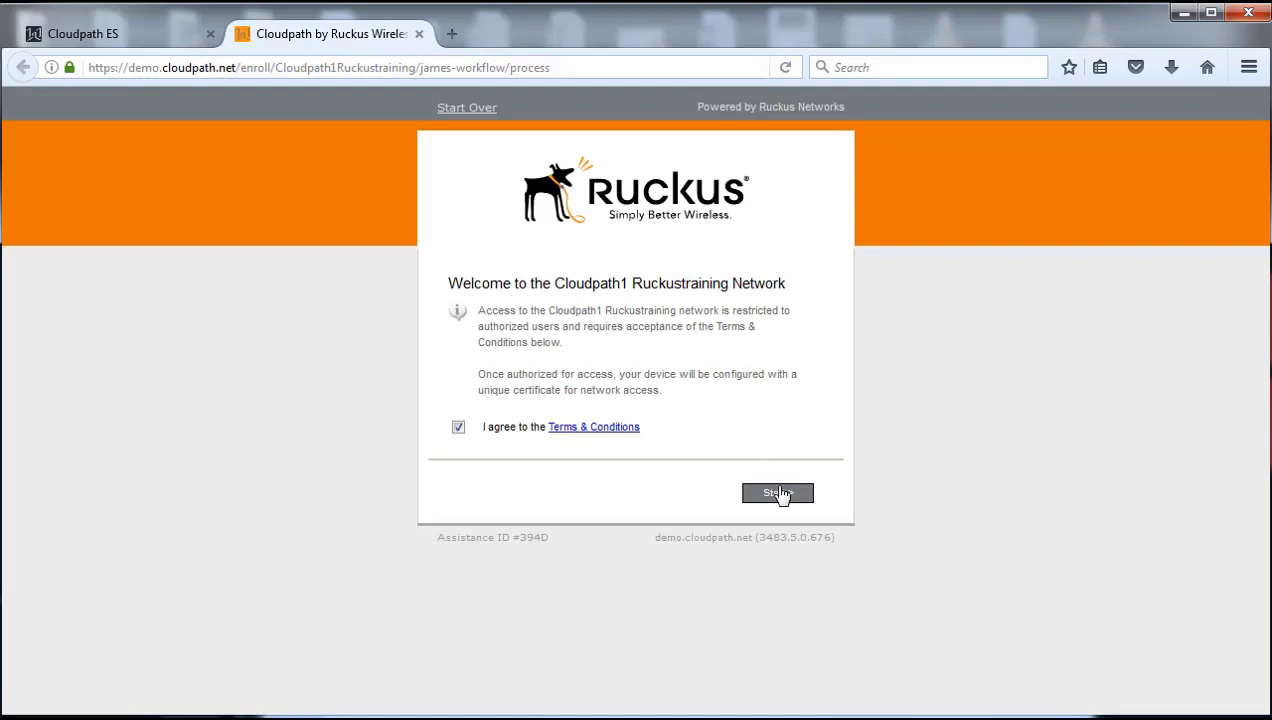
{"action": "left_click", "coordinate": [781, 494]}
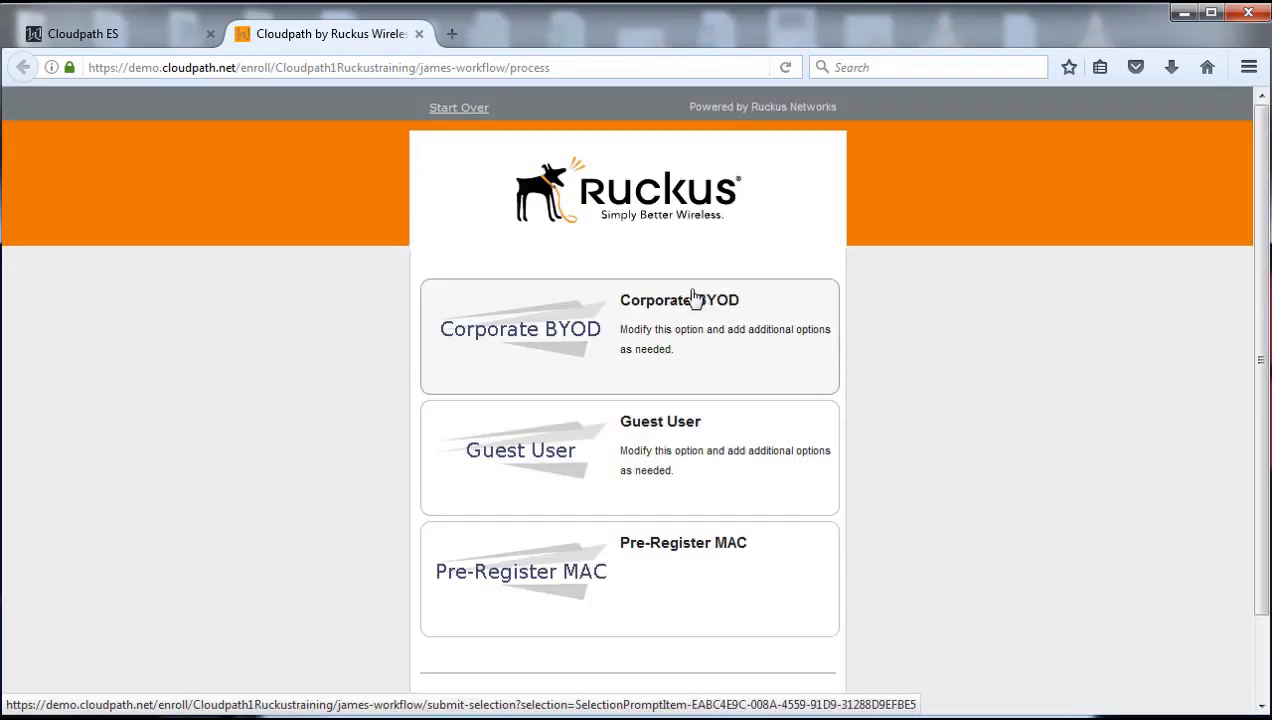
{"action": "left_click", "coordinate": [707, 357]}
Step: Sign in with the test account's username and pasted password, declining to save it, then close the portal tab
{"action": "left_click", "coordinate": [690, 314]}
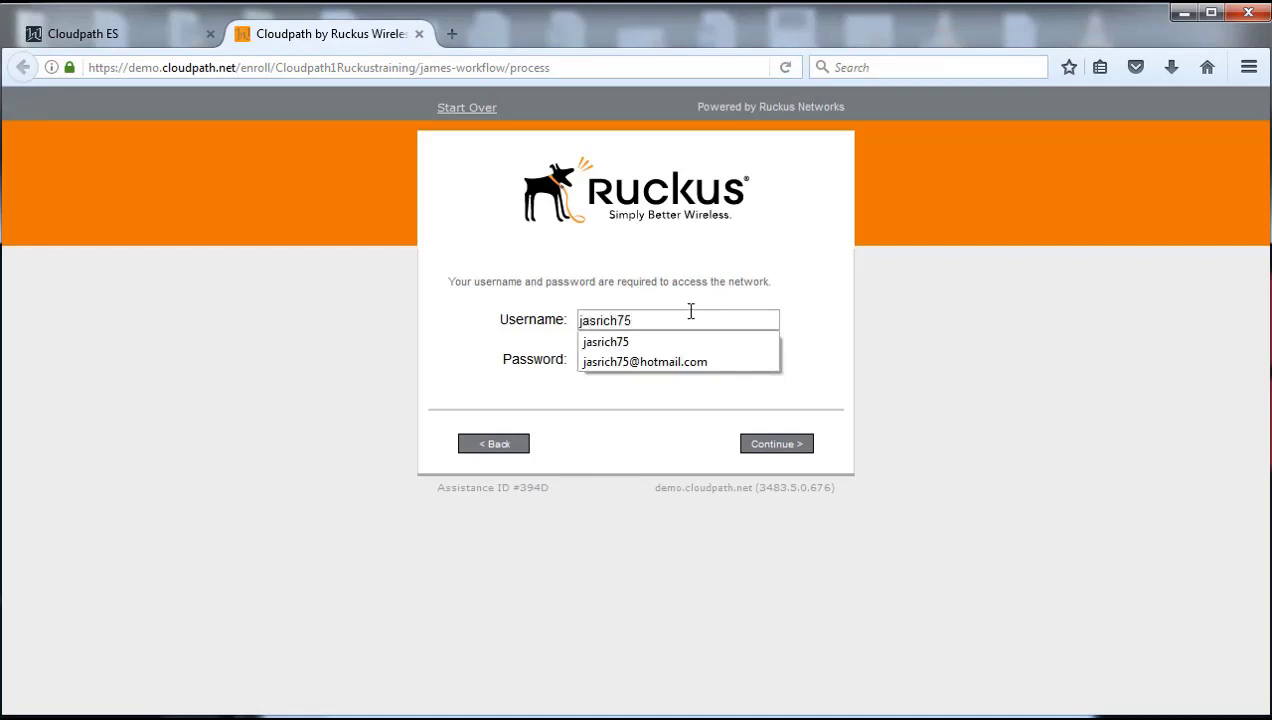
{"action": "key", "text": "Tab"}
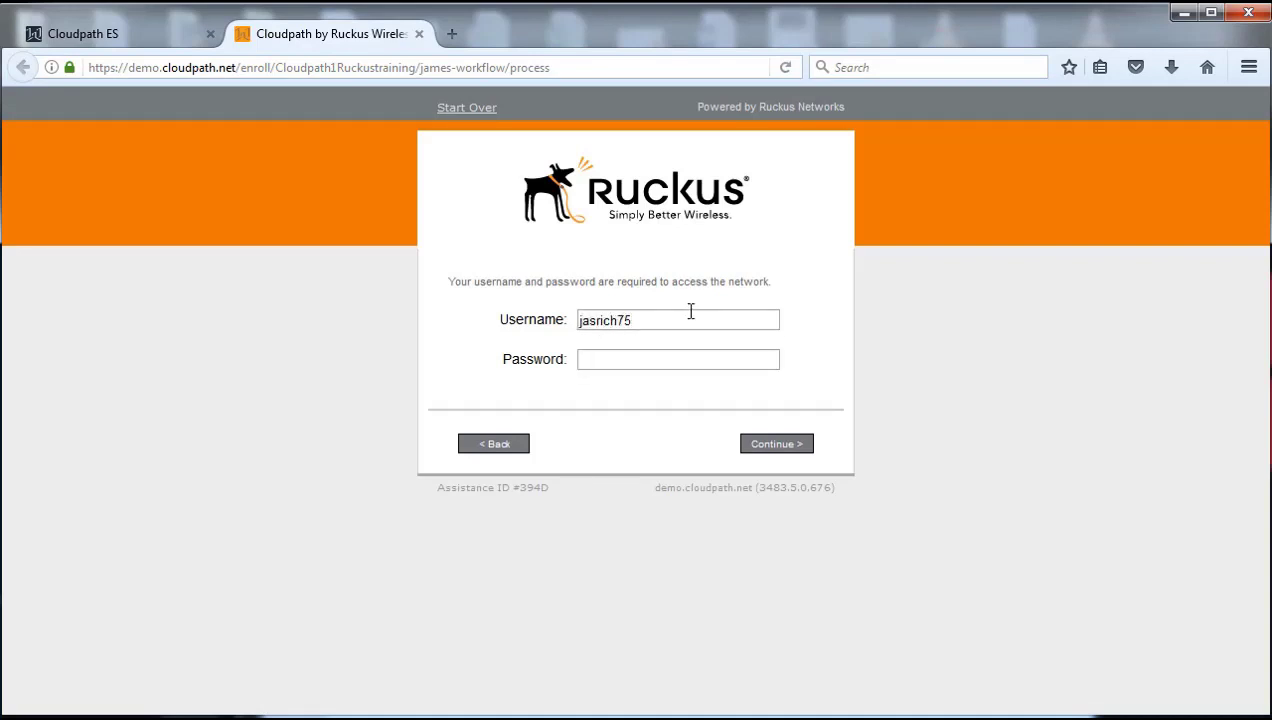
{"action": "key", "text": "ctrl+v"}
{"action": "left_click", "coordinate": [772, 449]}
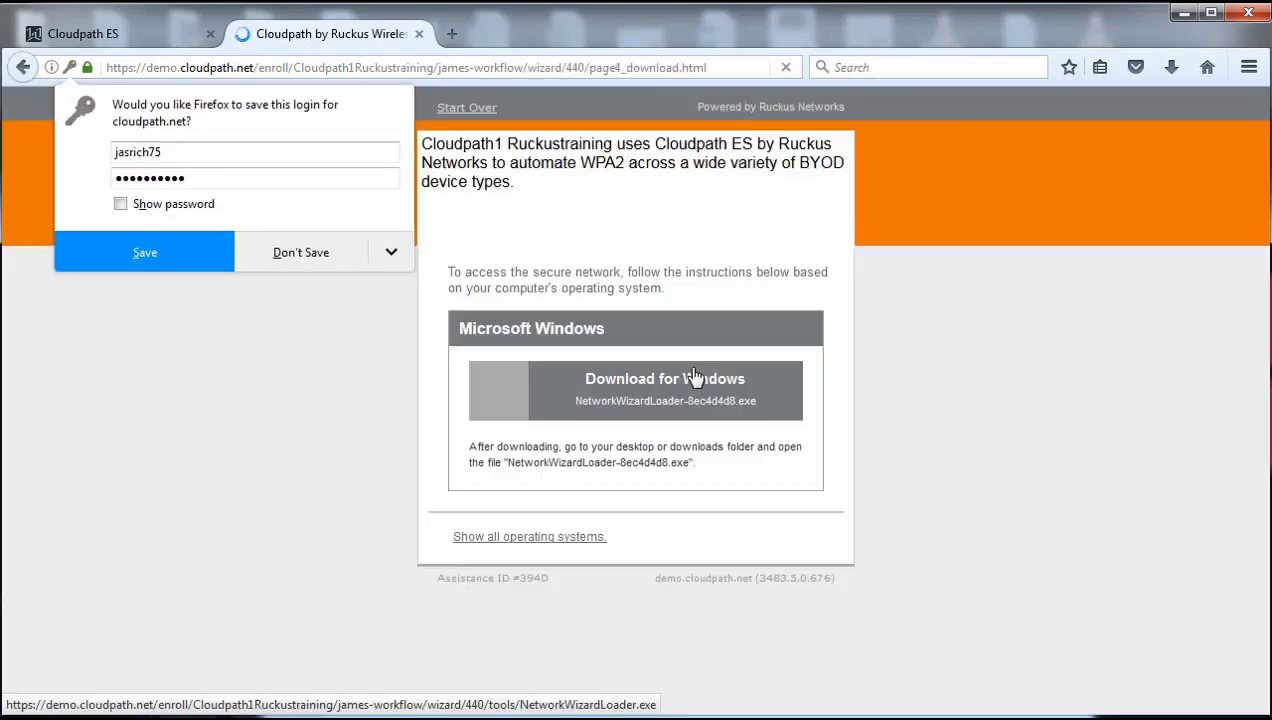
{"action": "left_click", "coordinate": [297, 266]}
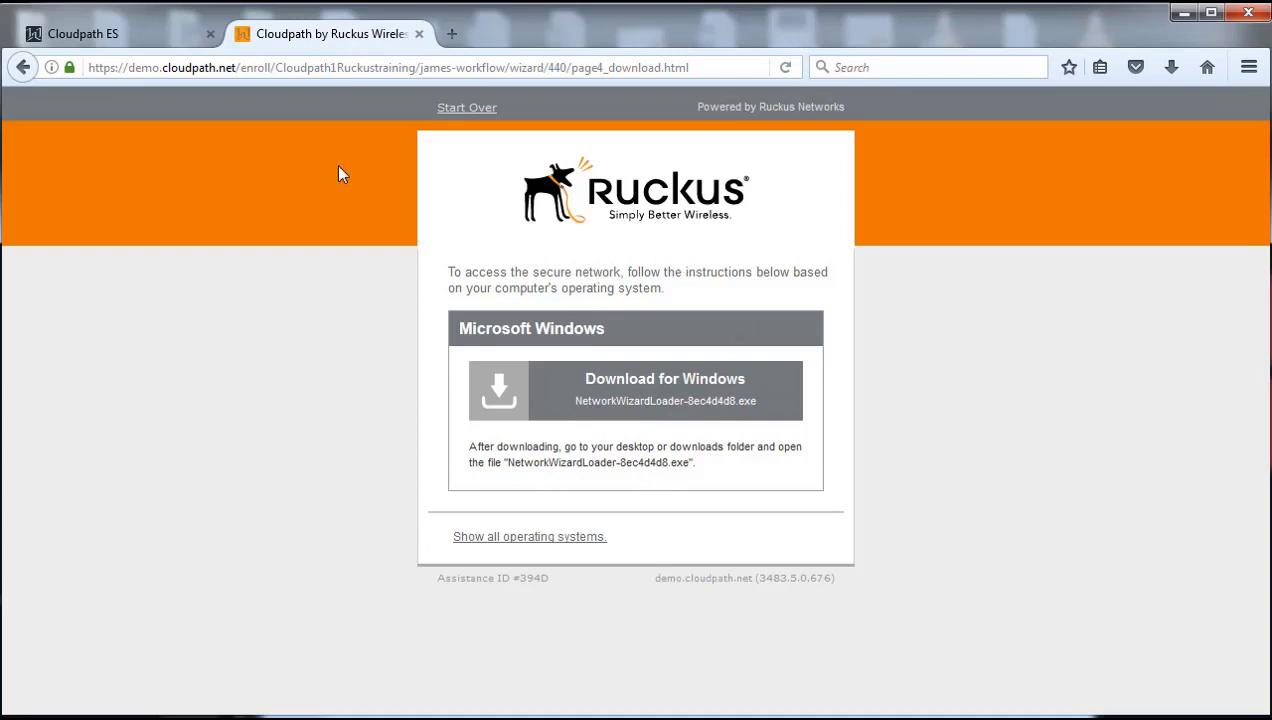
{"action": "left_click", "coordinate": [420, 34]}
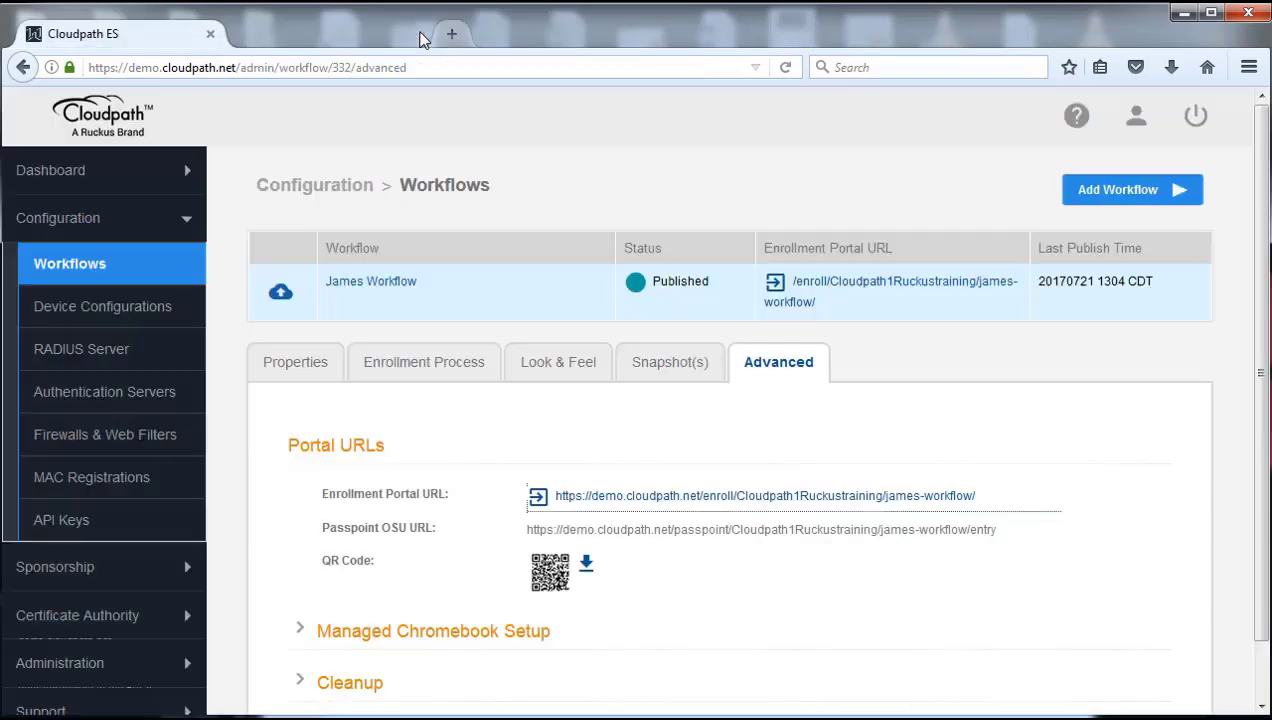
Step: Review James Workflow's enrollment steps down to the Result row links
{"action": "left_click", "coordinate": [437, 368]}
{"action": "scroll", "coordinate": [437, 368], "scroll_direction": "down", "scroll_amount": 2}
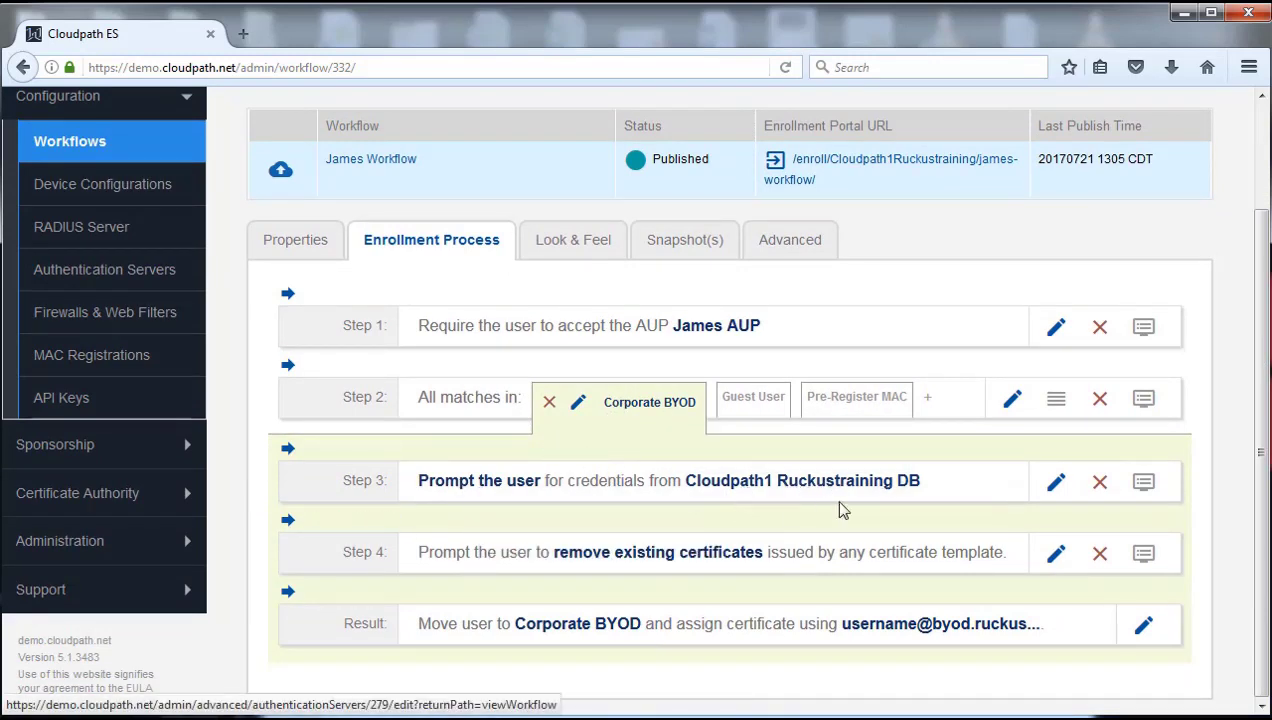
{"action": "mouse_move", "coordinate": [713, 520]}
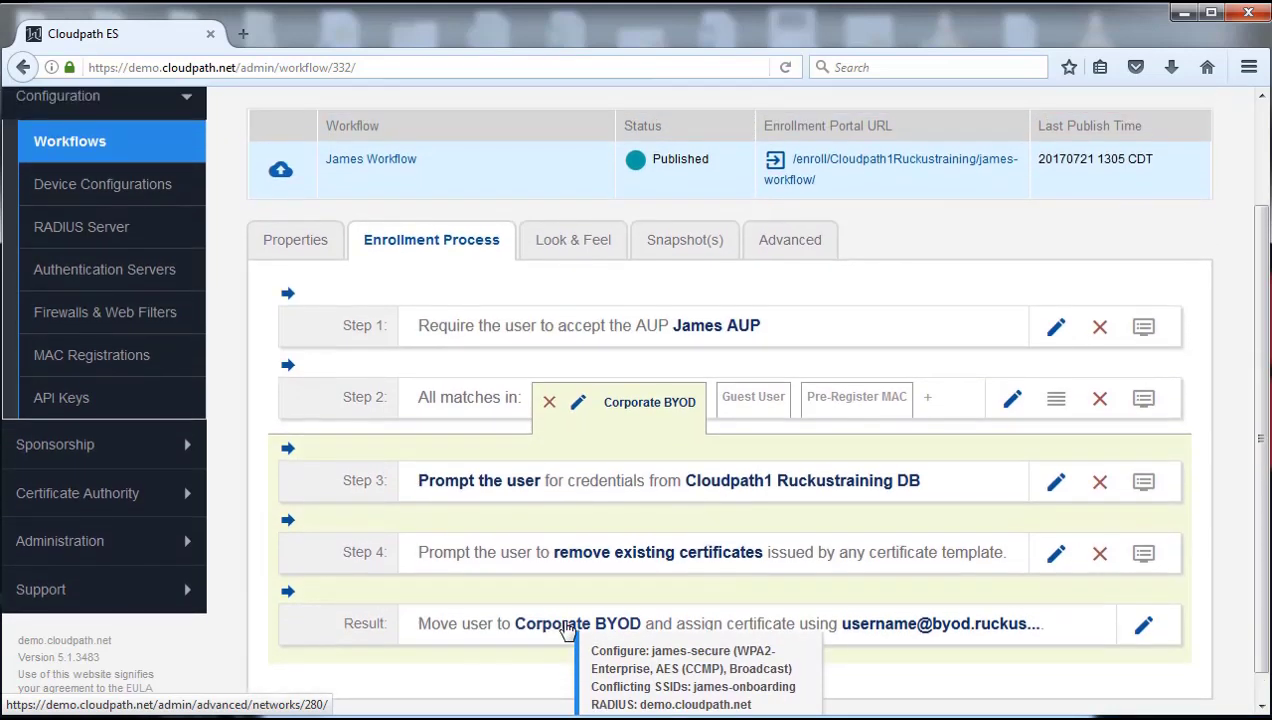
{"action": "mouse_move", "coordinate": [912, 640]}
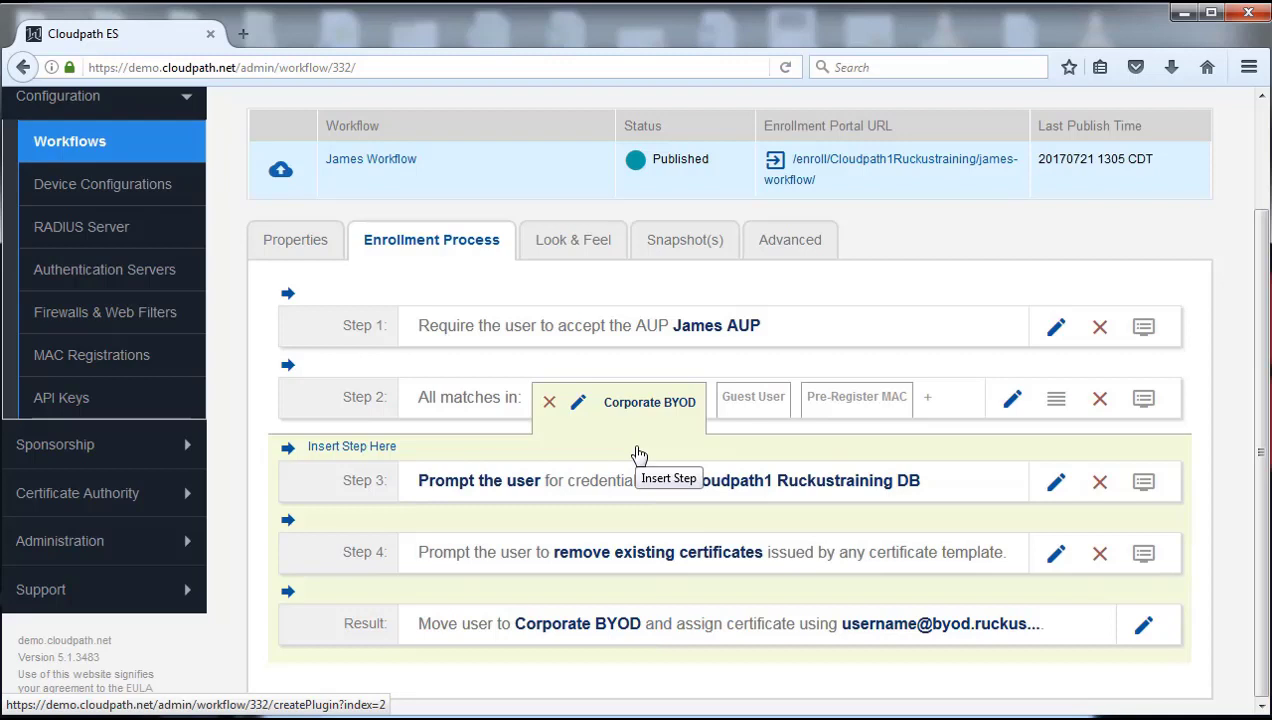
Step: Check the authentication servers, then delete step 3, the Ruckustraining DB credential prompt
{"action": "left_click", "coordinate": [117, 279]}
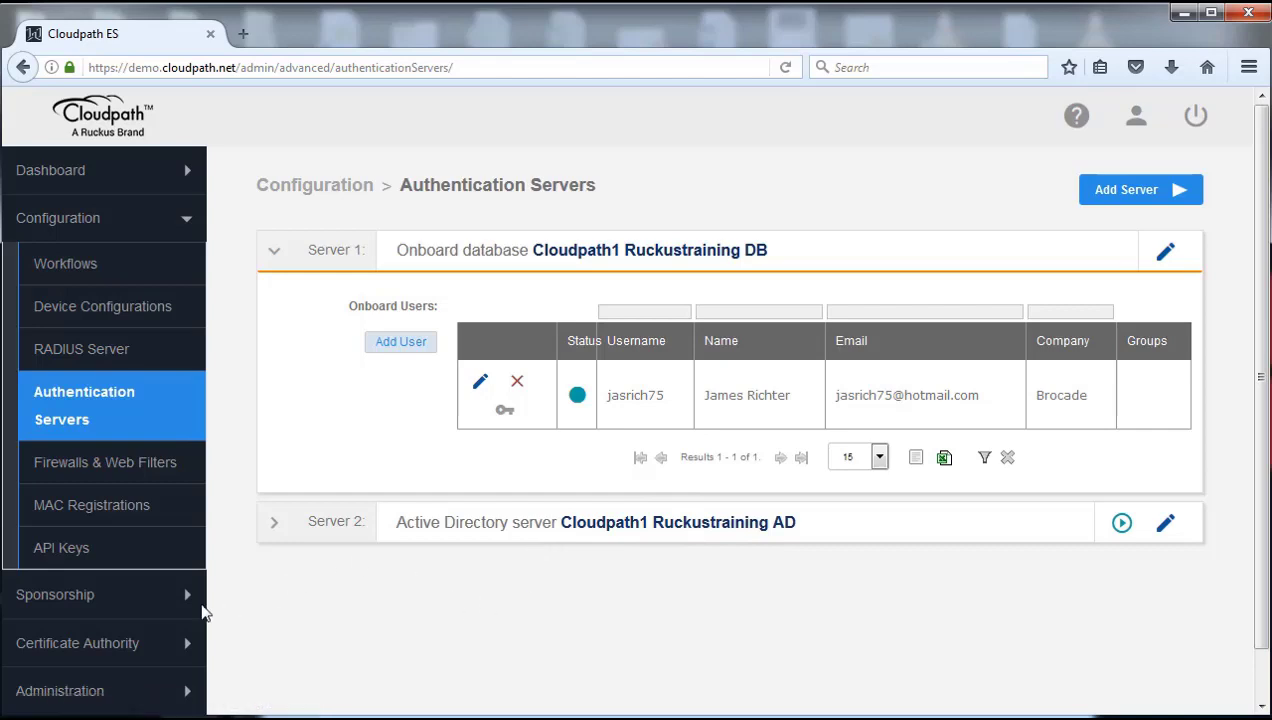
{"action": "left_click", "coordinate": [68, 266]}
{"action": "scroll", "coordinate": [519, 503], "scroll_direction": "down", "scroll_amount": 3}
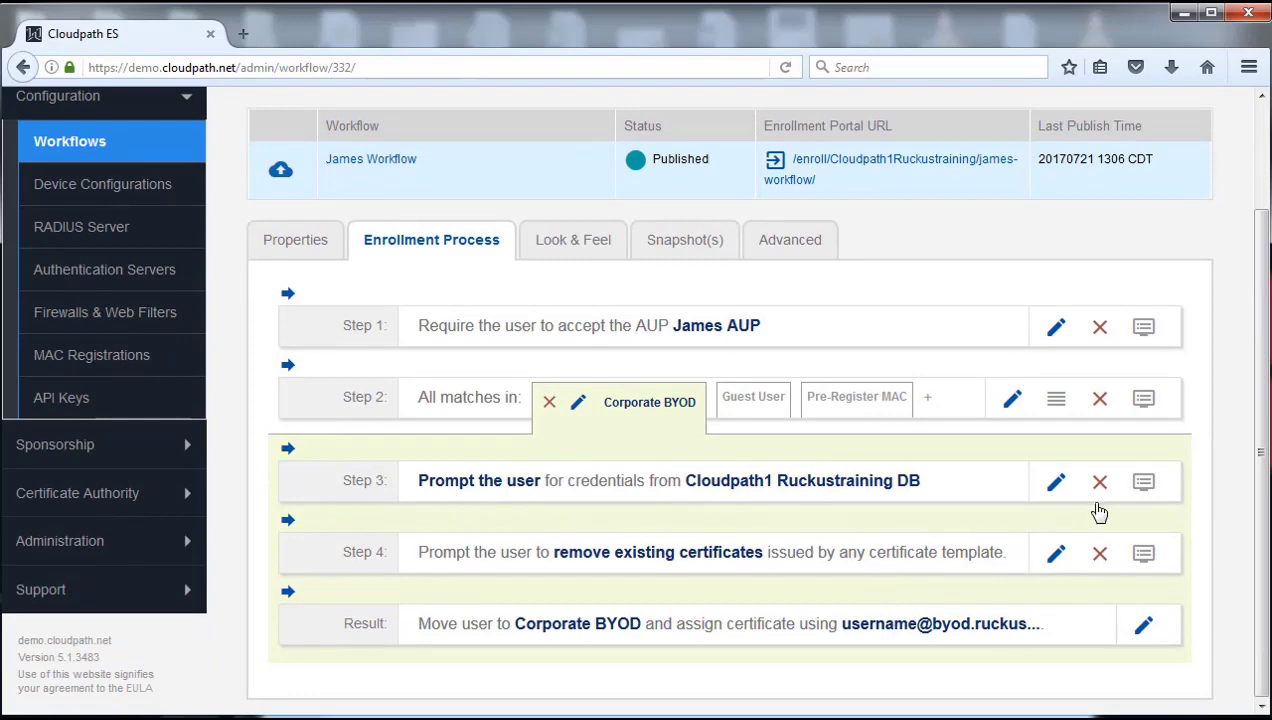
{"action": "left_click", "coordinate": [1100, 485]}
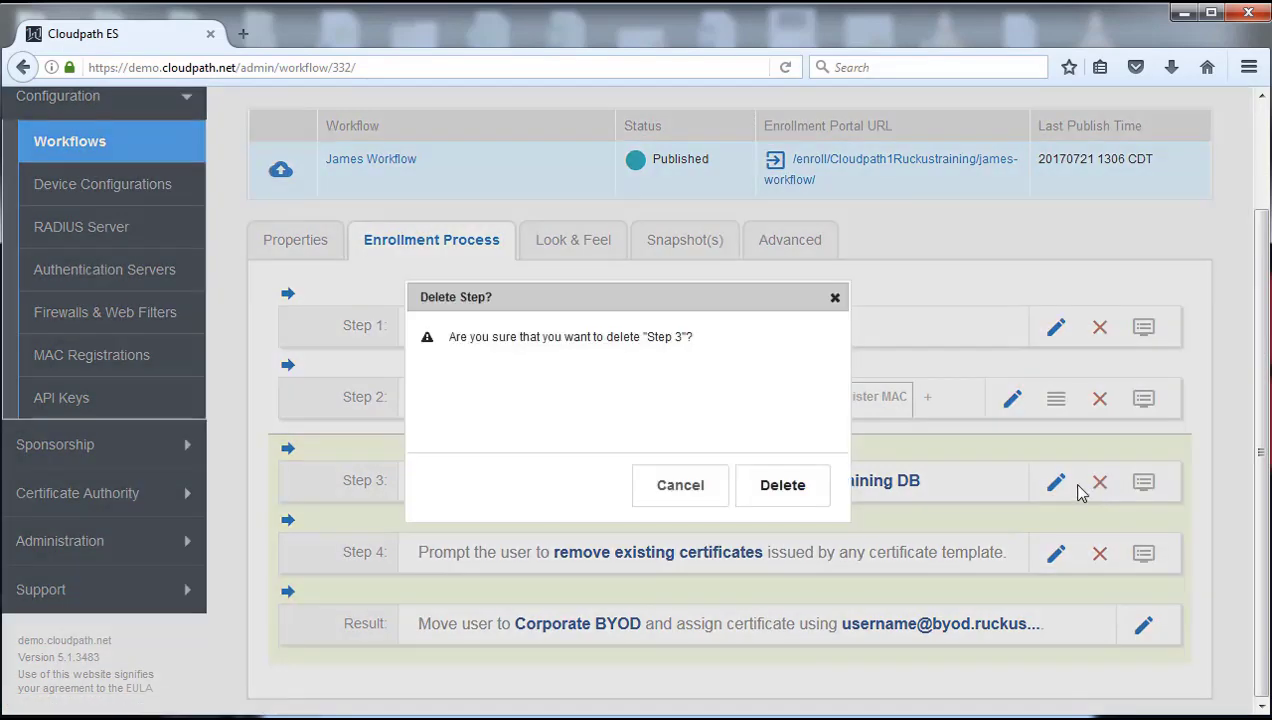
{"action": "left_click", "coordinate": [789, 487]}
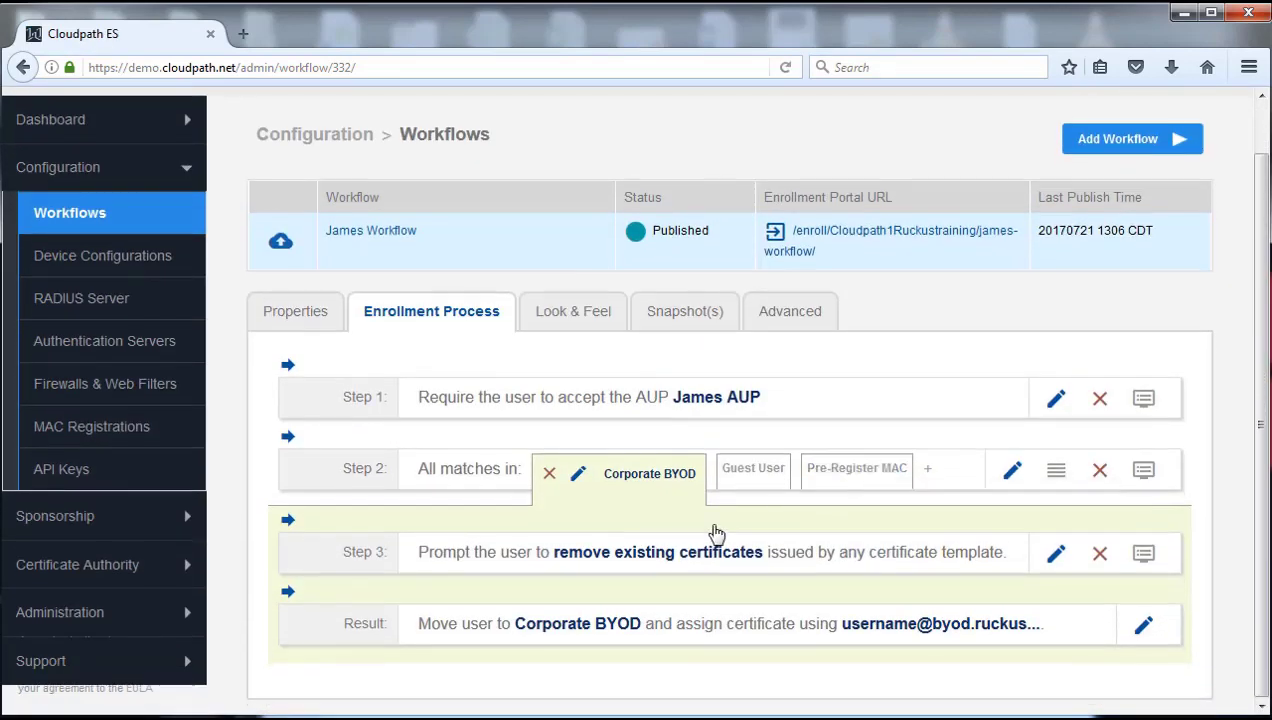
{"action": "mouse_move", "coordinate": [530, 524]}
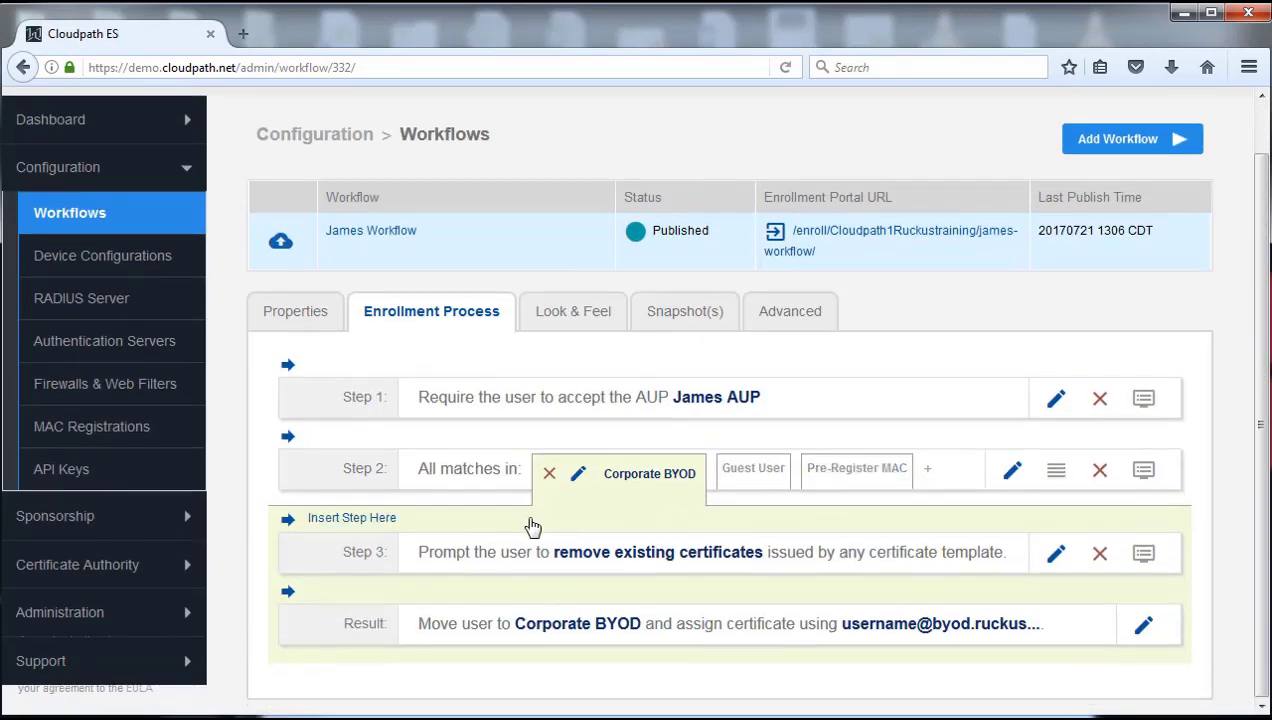
Step: Insert a traditional authentication server step after step 2 using Cloudpath1 Ruckustraining AD
{"action": "left_click", "coordinate": [346, 520]}
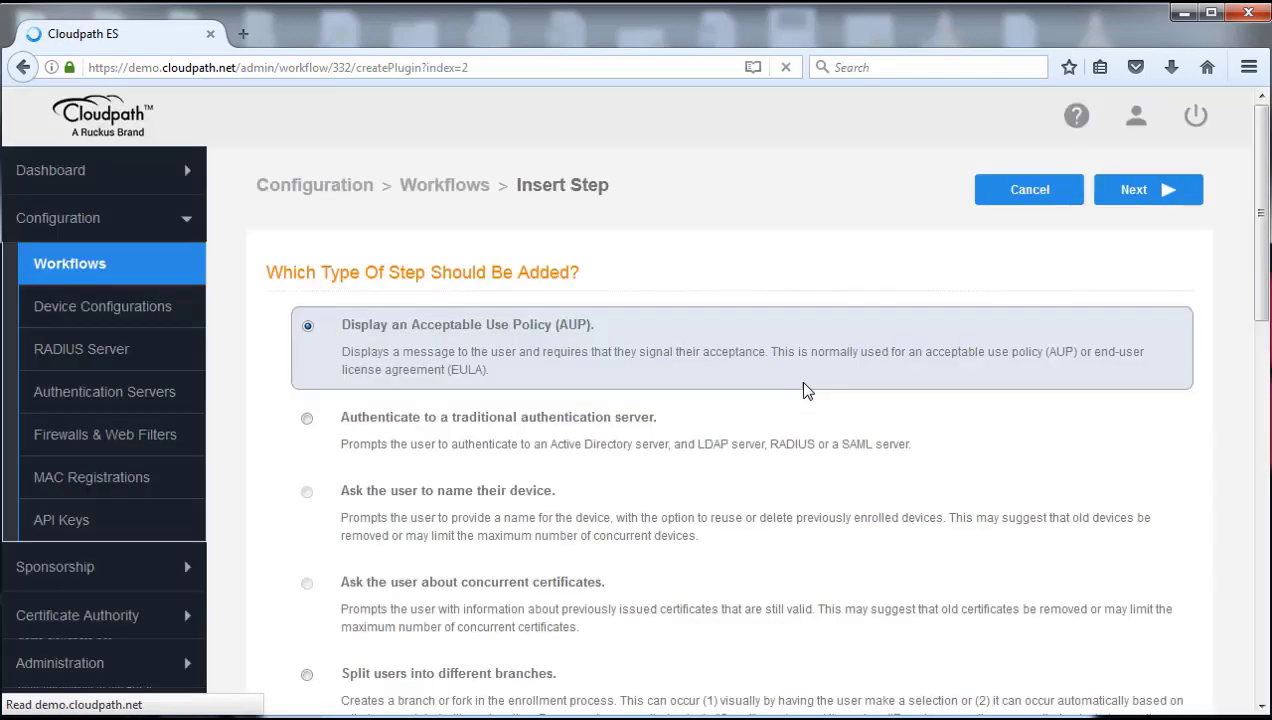
{"action": "left_click", "coordinate": [307, 418]}
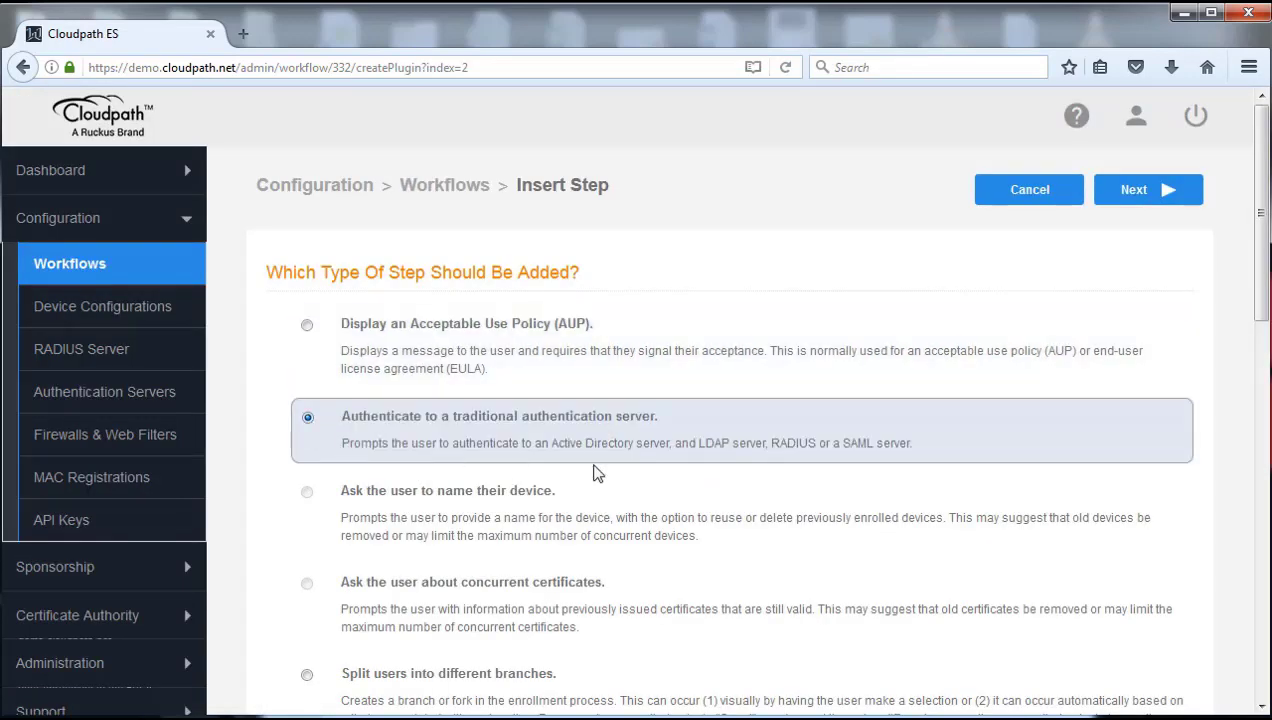
{"action": "left_click", "coordinate": [1136, 198]}
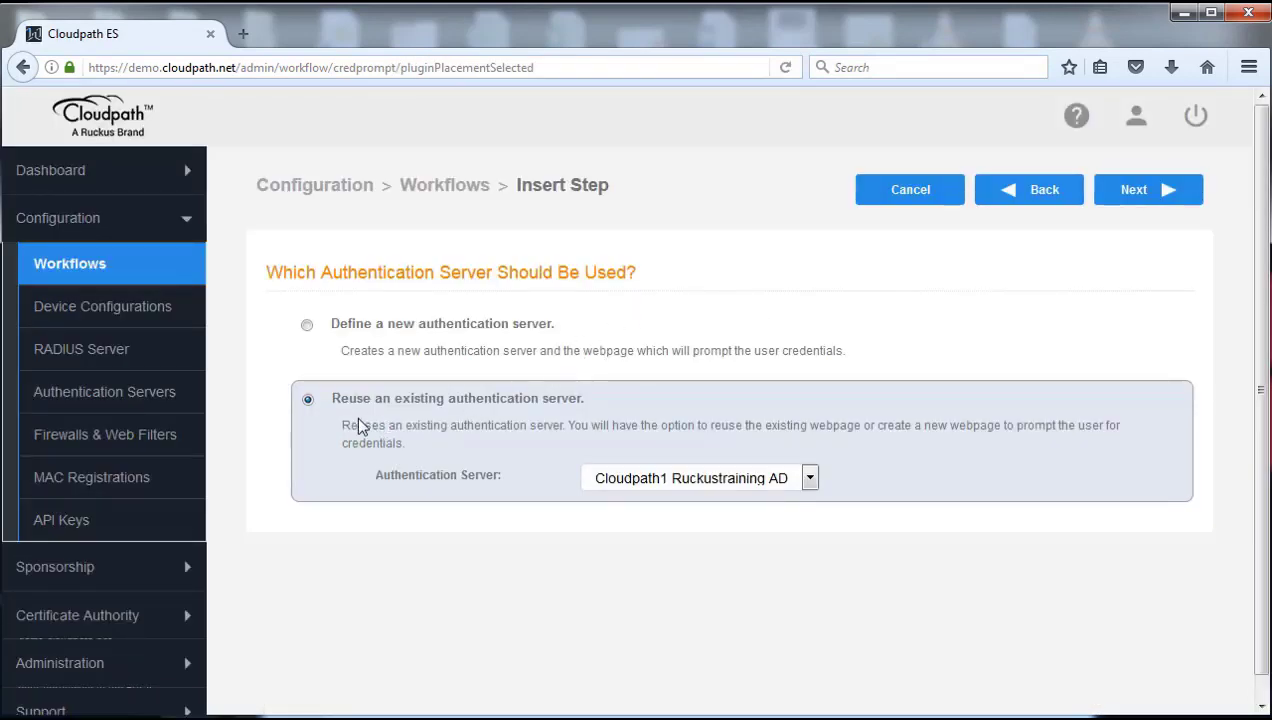
{"action": "left_click", "coordinate": [810, 478]}
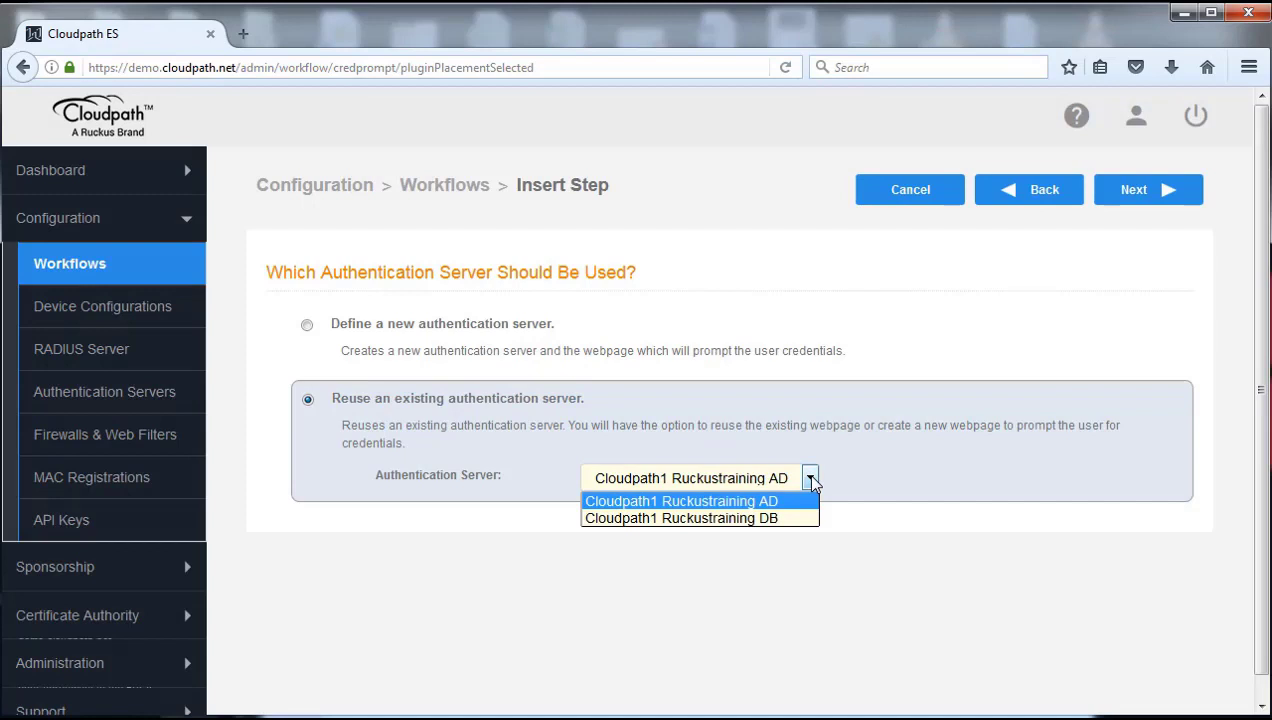
{"action": "left_click", "coordinate": [717, 502]}
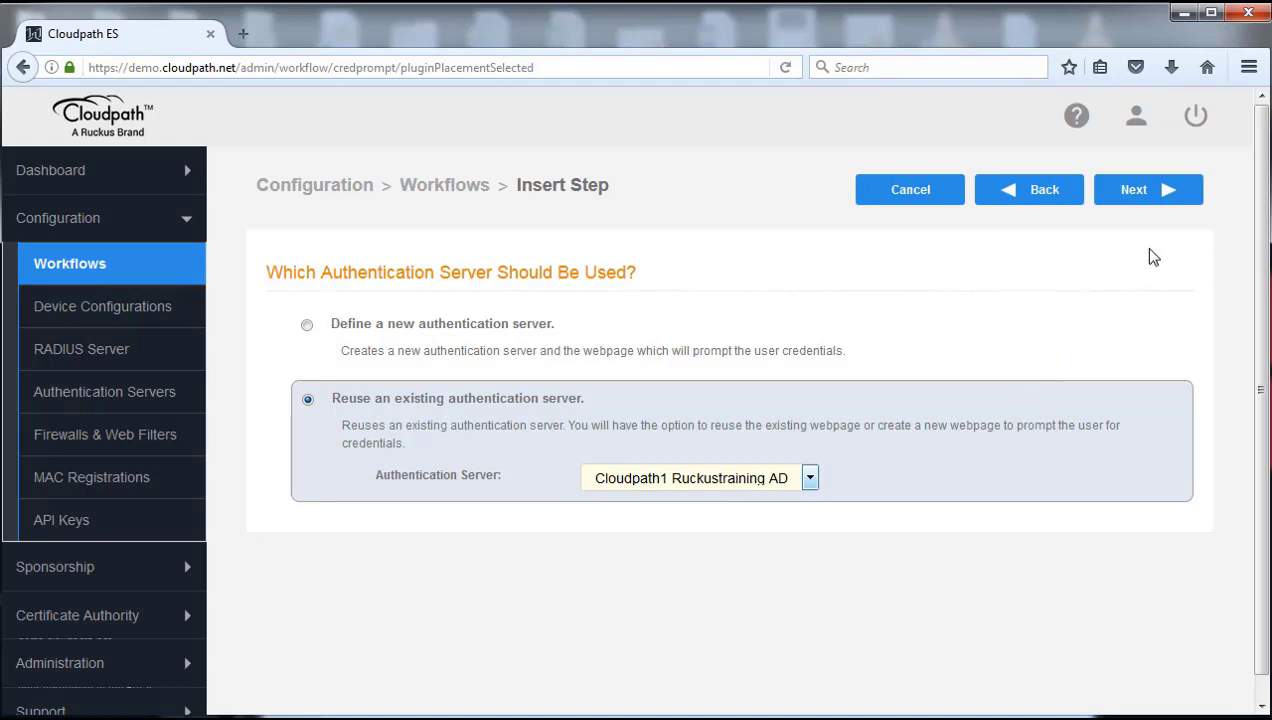
{"action": "left_click", "coordinate": [1140, 197]}
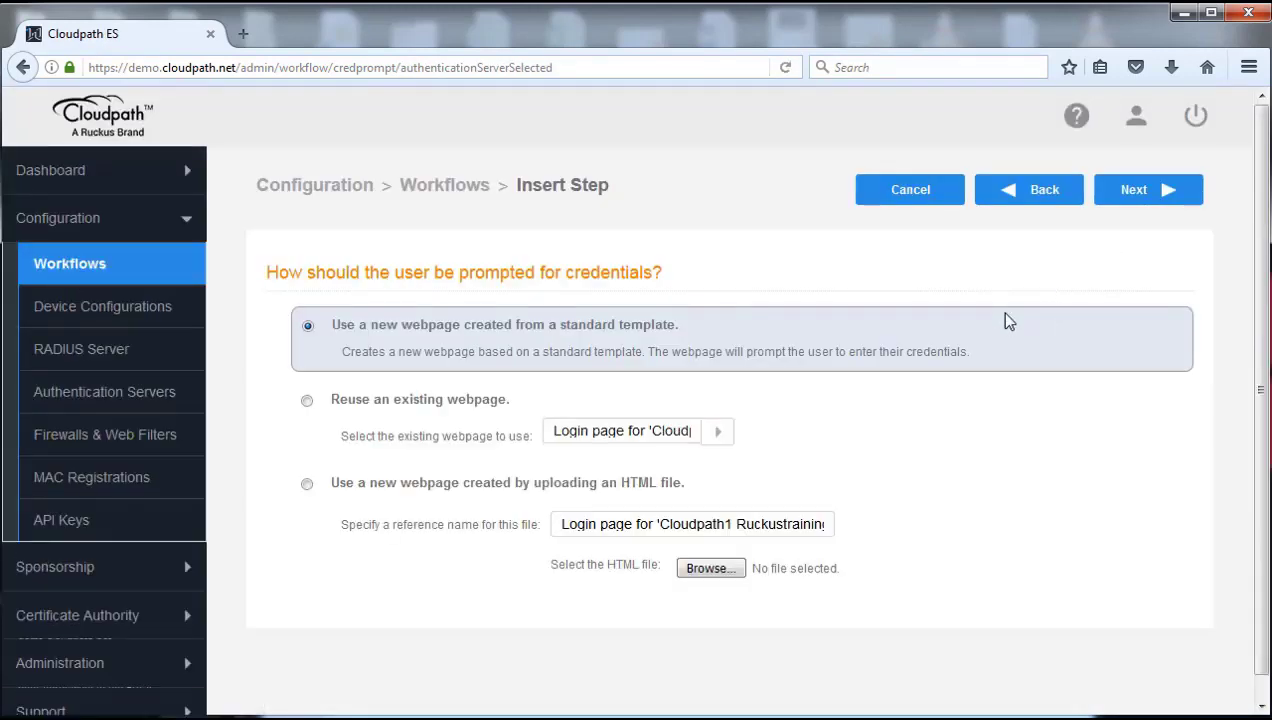
Step: Have the step reuse the existing Cloudpath1 Ruckustraining AD login page and finish adding it
{"action": "left_click", "coordinate": [308, 401]}
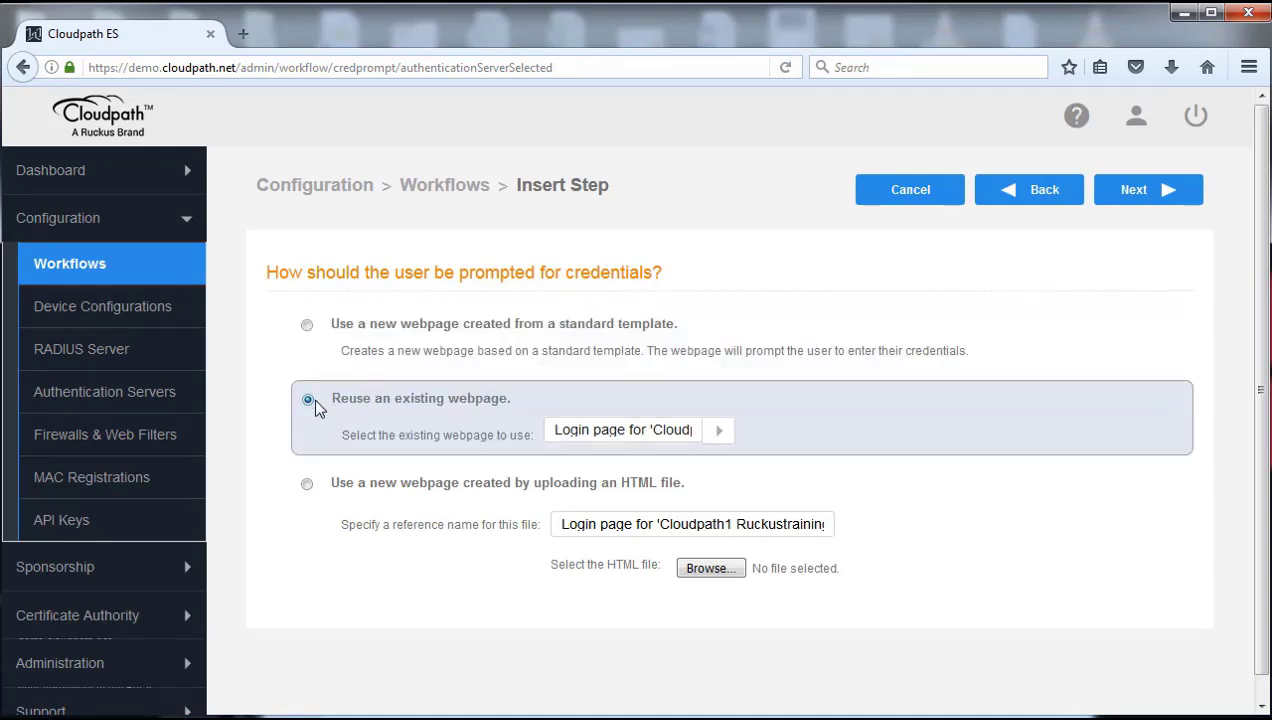
{"action": "left_click", "coordinate": [719, 433]}
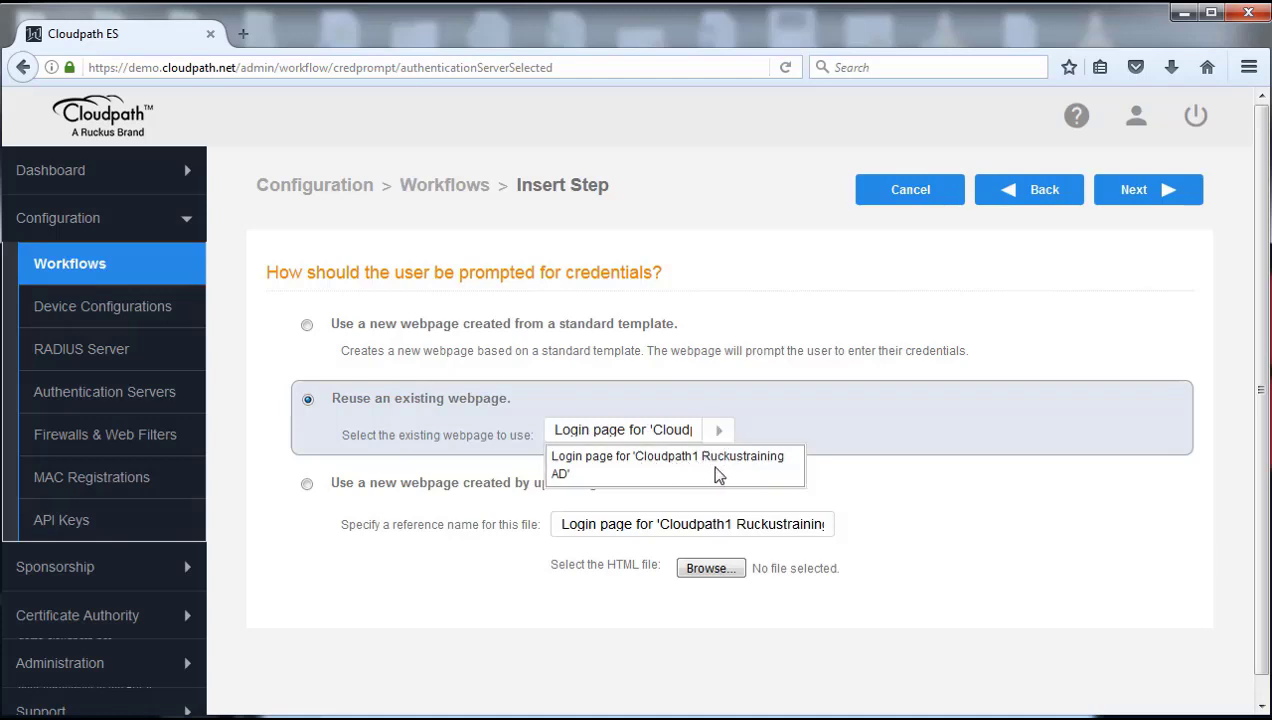
{"action": "left_click", "coordinate": [713, 465]}
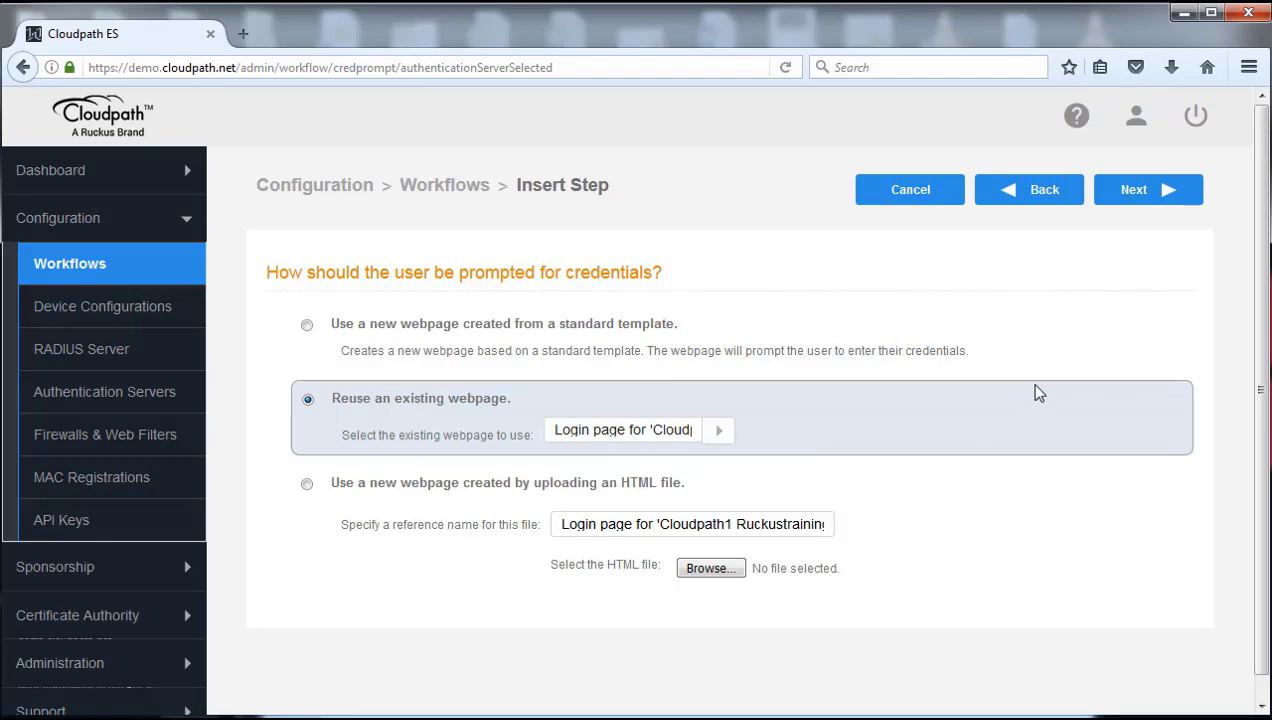
{"action": "left_click", "coordinate": [1143, 195]}
{"action": "scroll", "coordinate": [985, 453], "scroll_direction": "down", "scroll_amount": 1}
{"action": "scroll", "coordinate": [985, 453], "scroll_direction": "down", "scroll_amount": 1}
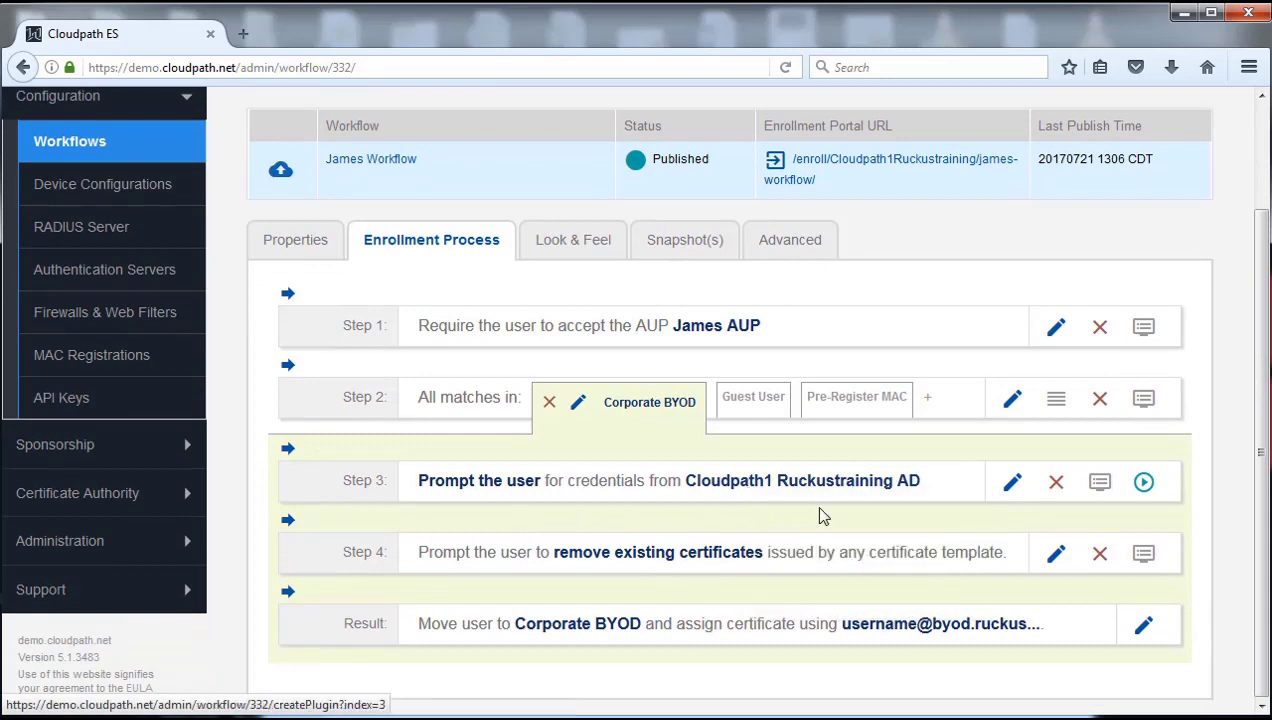
Step: Open James Workflow's Snapshot History, listing Snapshots 12–14
{"action": "mouse_move", "coordinate": [812, 483]}
{"action": "mouse_move", "coordinate": [477, 492]}
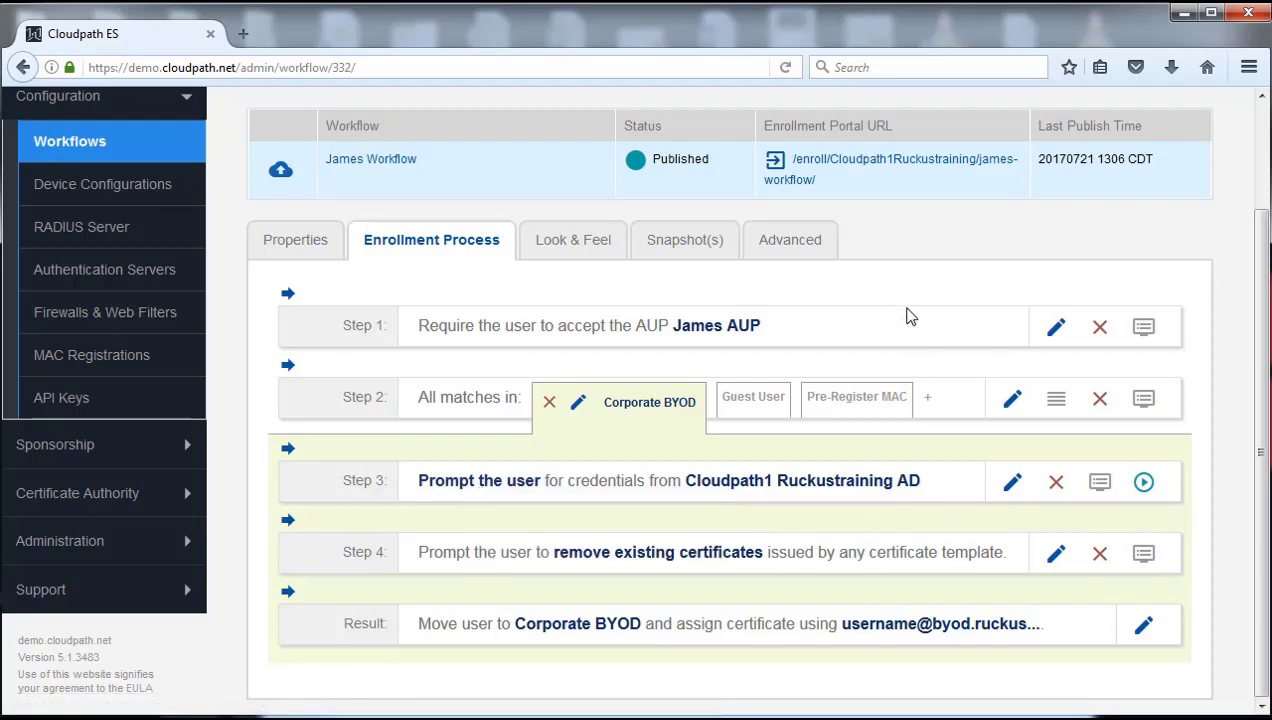
{"action": "left_click", "coordinate": [683, 247]}
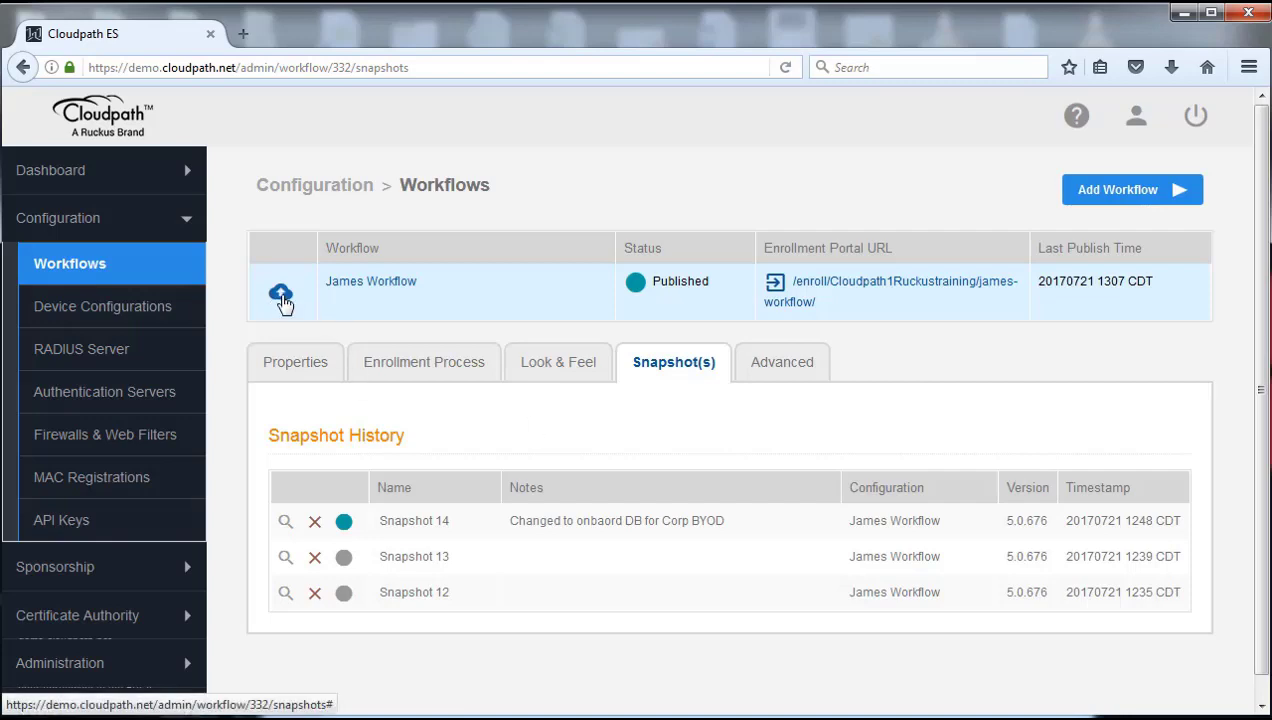
Step: Publish James Workflow as active Snapshot 15 and open that snapshot's details
{"action": "left_click", "coordinate": [281, 294]}
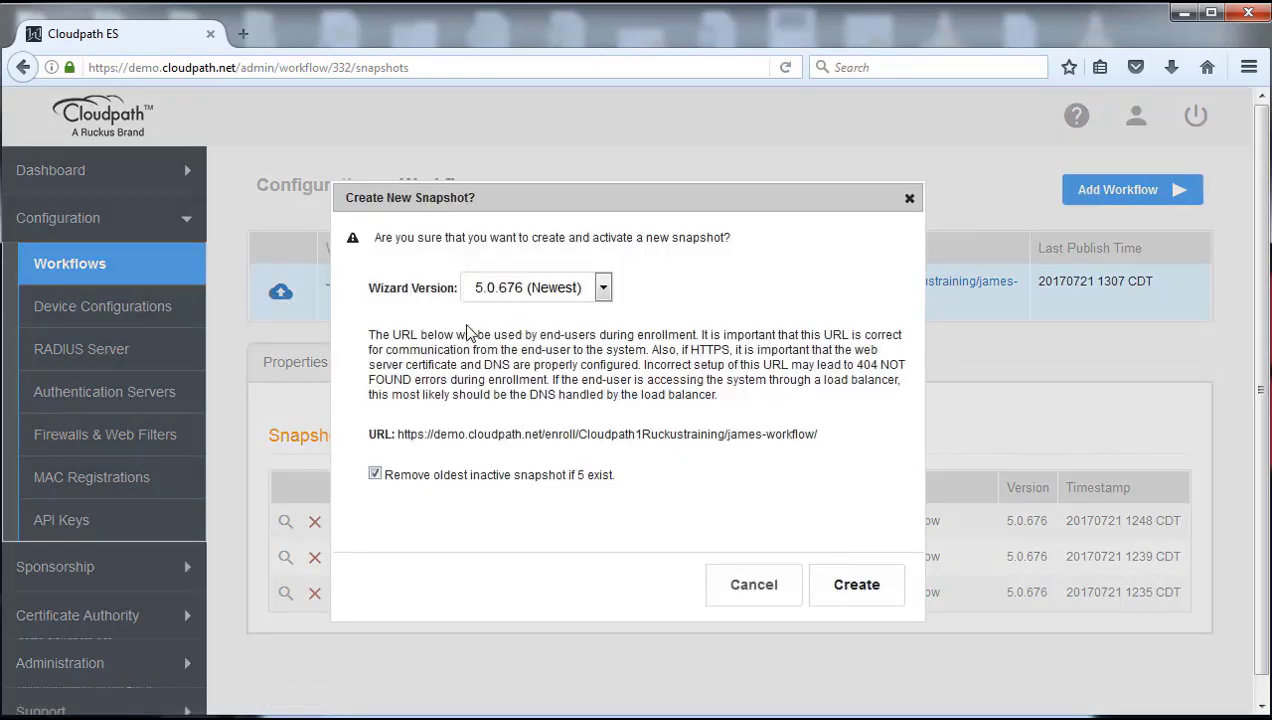
{"action": "left_click", "coordinate": [873, 588]}
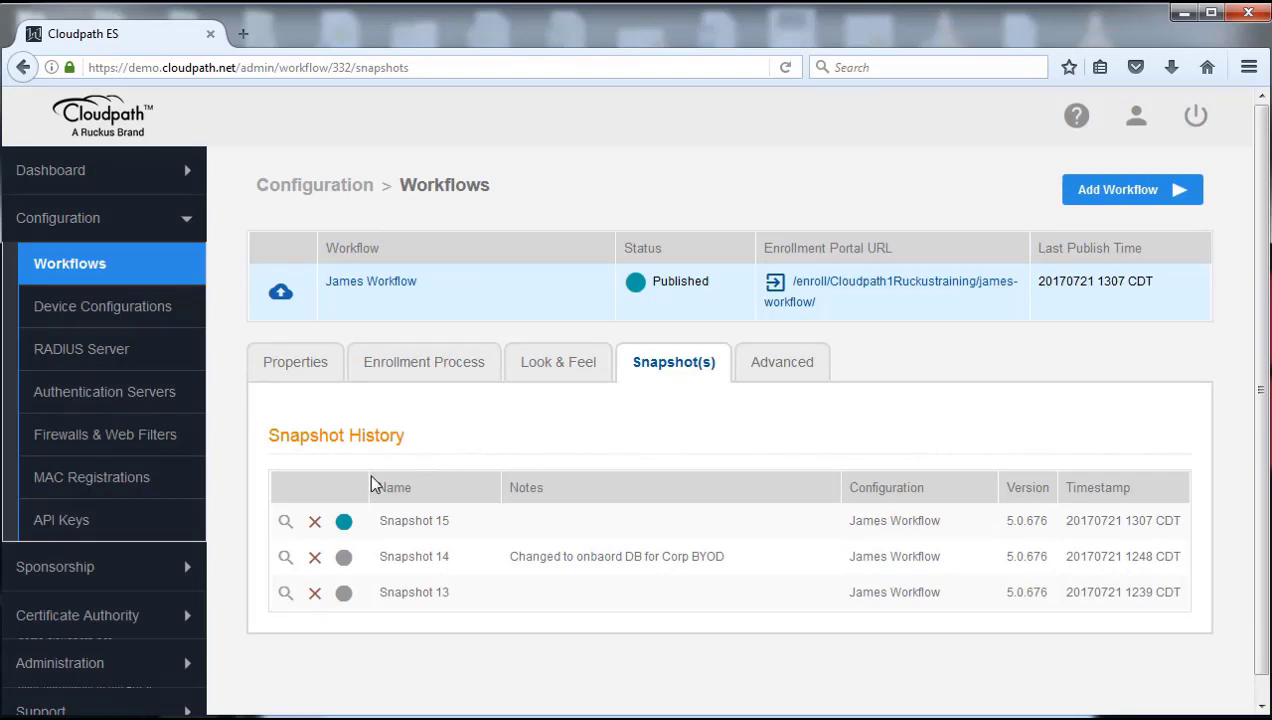
{"action": "left_click", "coordinate": [285, 524]}
Step: Enter the description 'Removed online DB auth back to AD auth' for Snapshot 15 and save it
{"action": "left_click", "coordinate": [597, 374]}
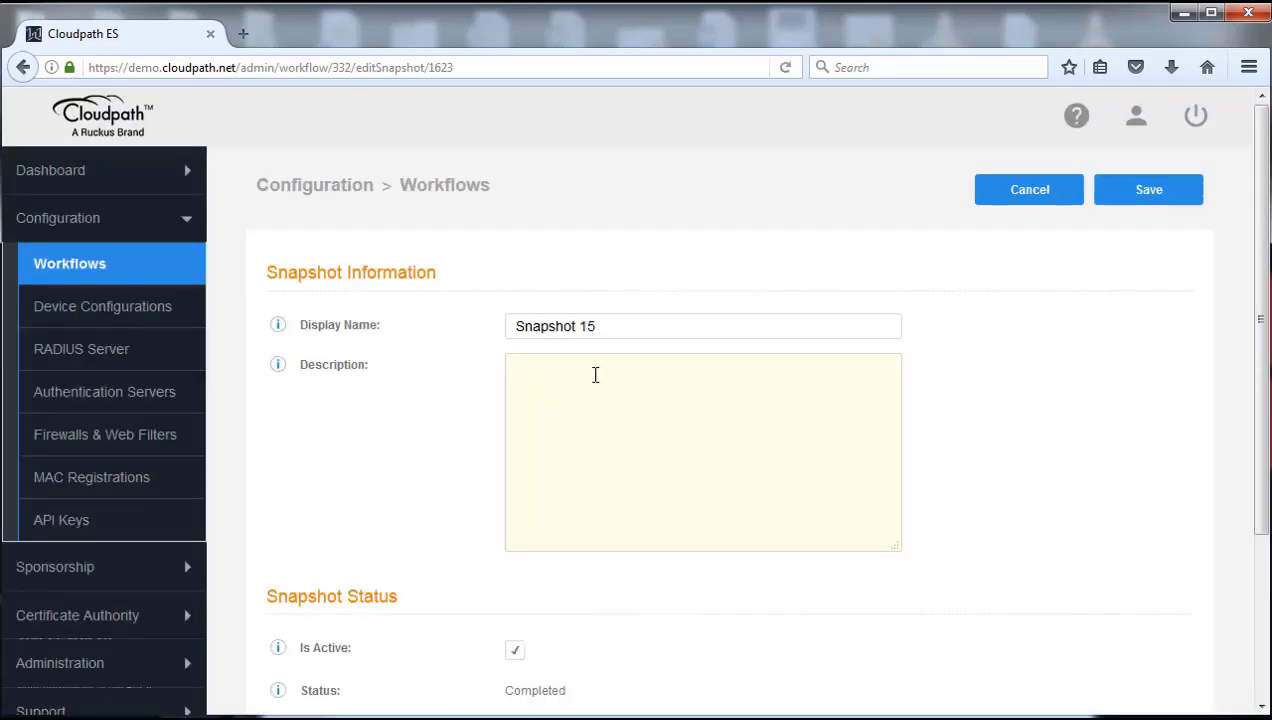
{"action": "type", "text": "Removed on inde DB auth back to AD a"}
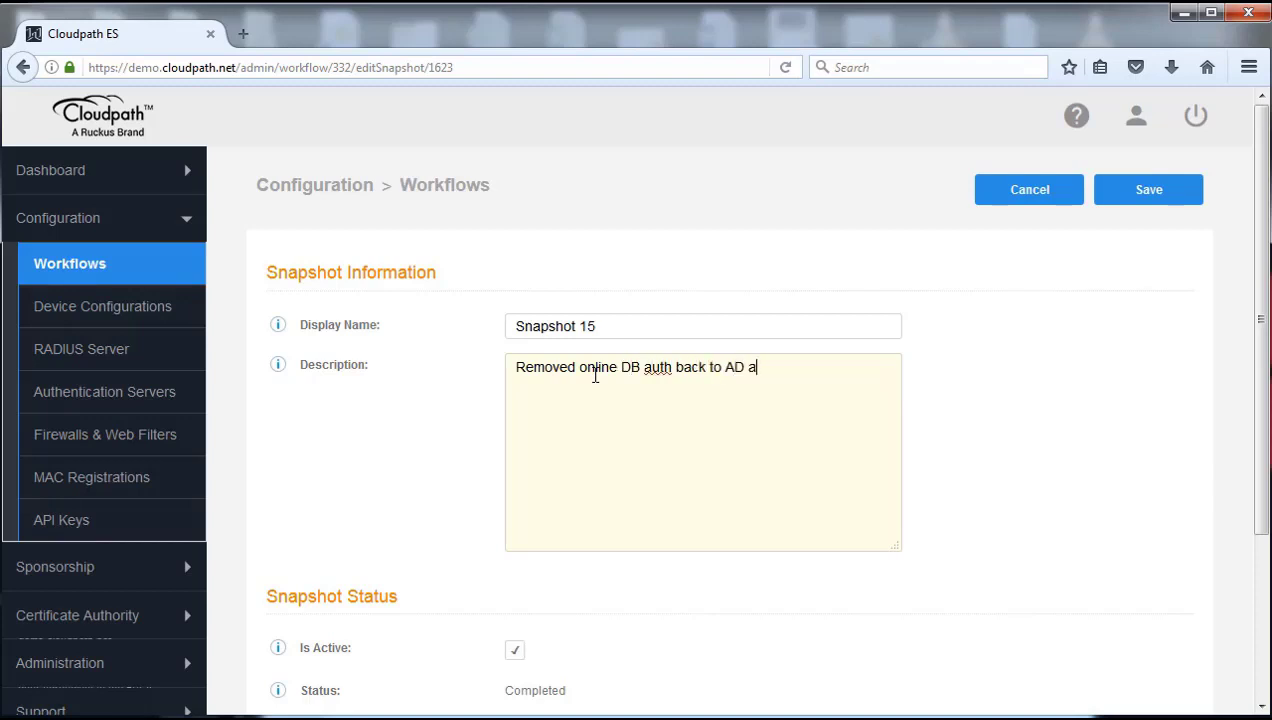
{"action": "type", "text": "uth"}
{"action": "left_click", "coordinate": [1144, 192]}
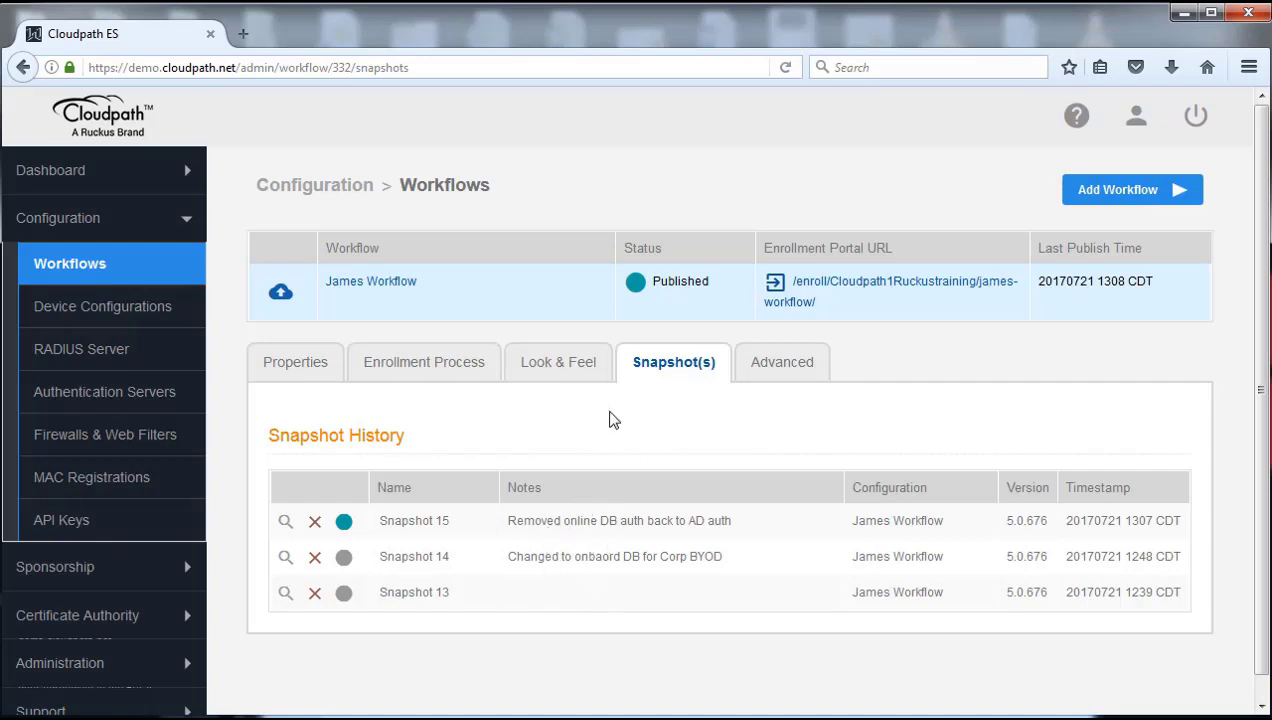
Step: Show the workflow's Advanced tab, listing its enrollment portal URL, Passpoint OSU URL and QR code
{"action": "left_click", "coordinate": [781, 369]}
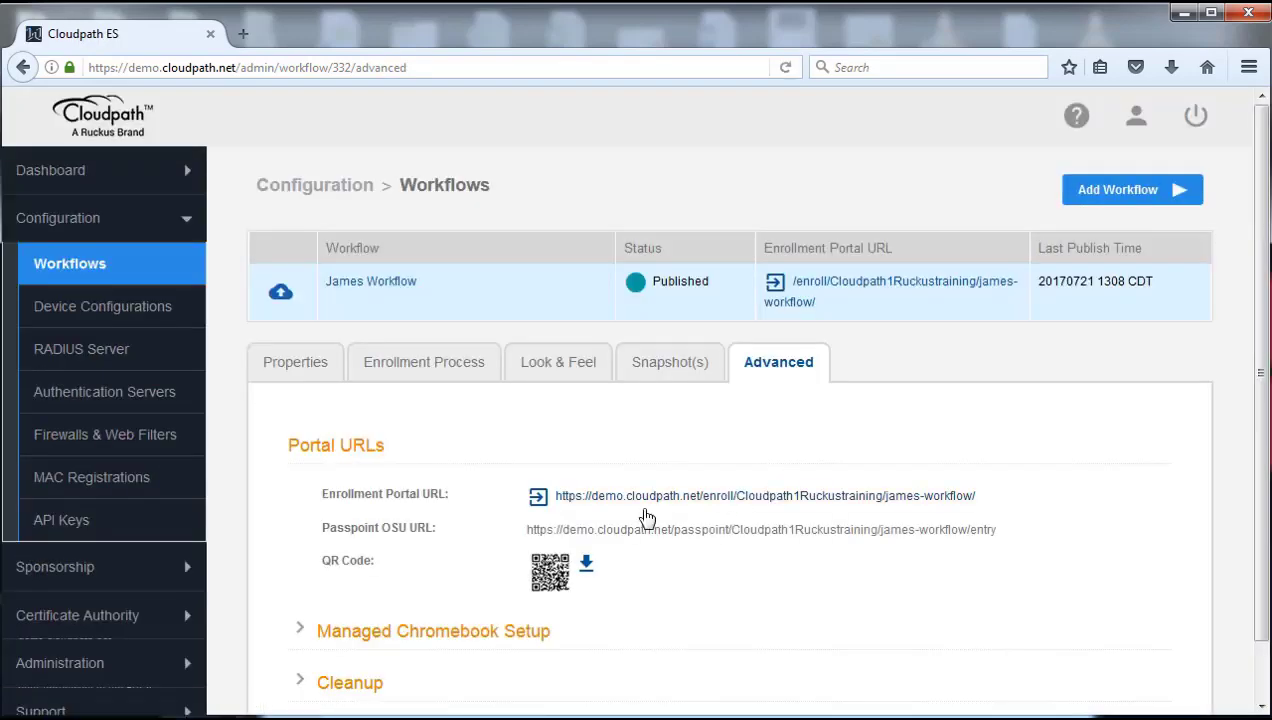